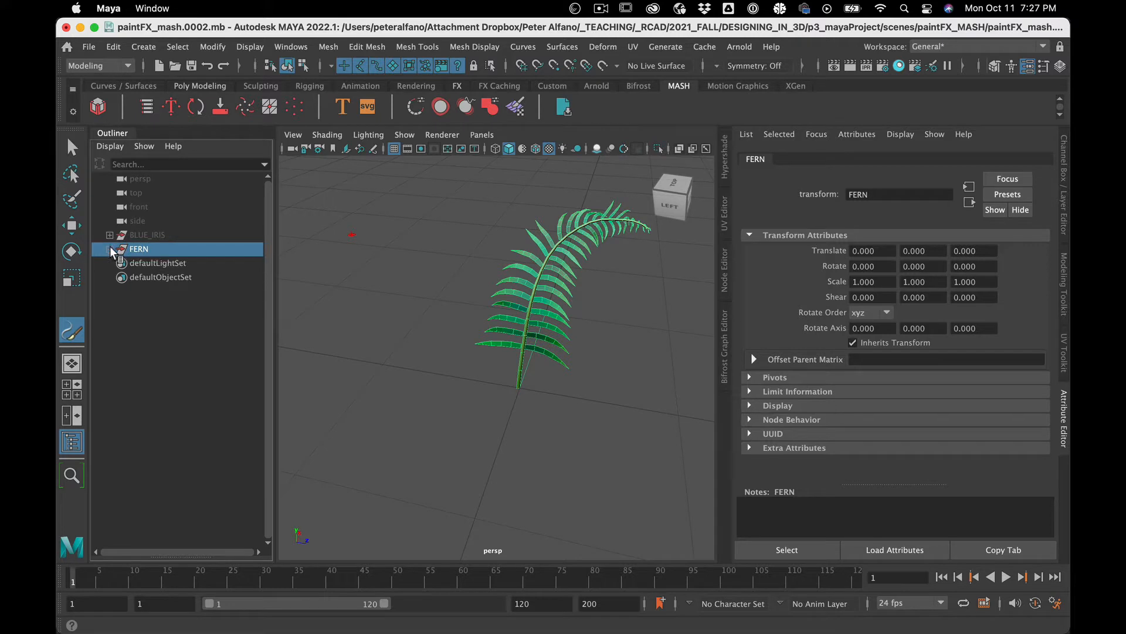
# Step: Create a polygon cube and build a MASH network from it, with the FERN group's contents listed
pyautogui.click(109, 248)
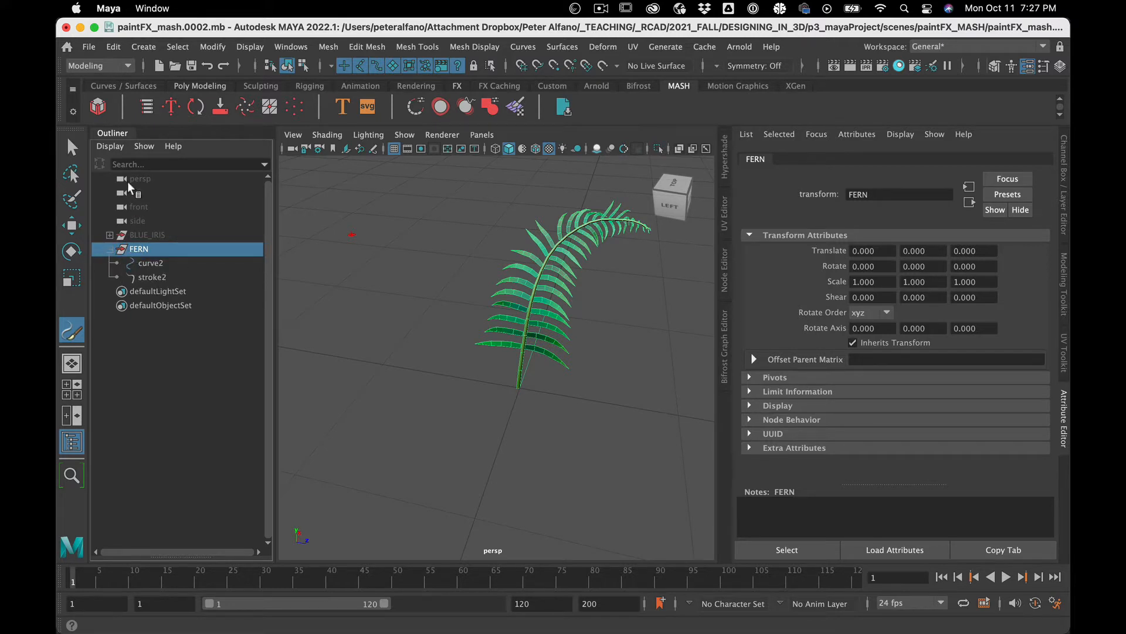
pyautogui.click(143, 46)
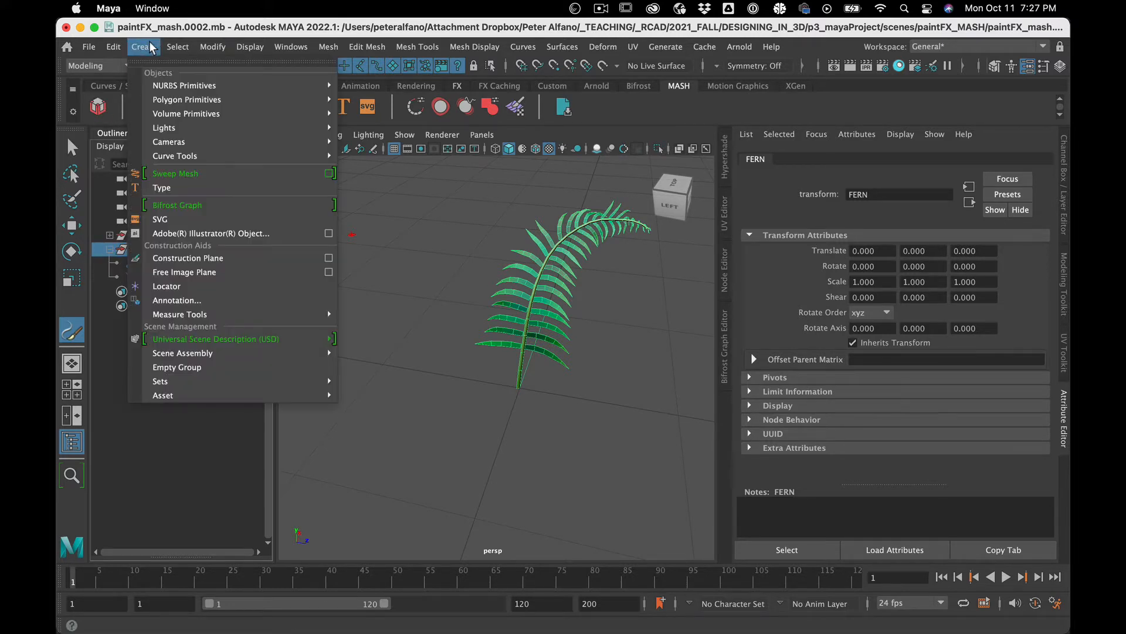
pyautogui.moveTo(196, 101)
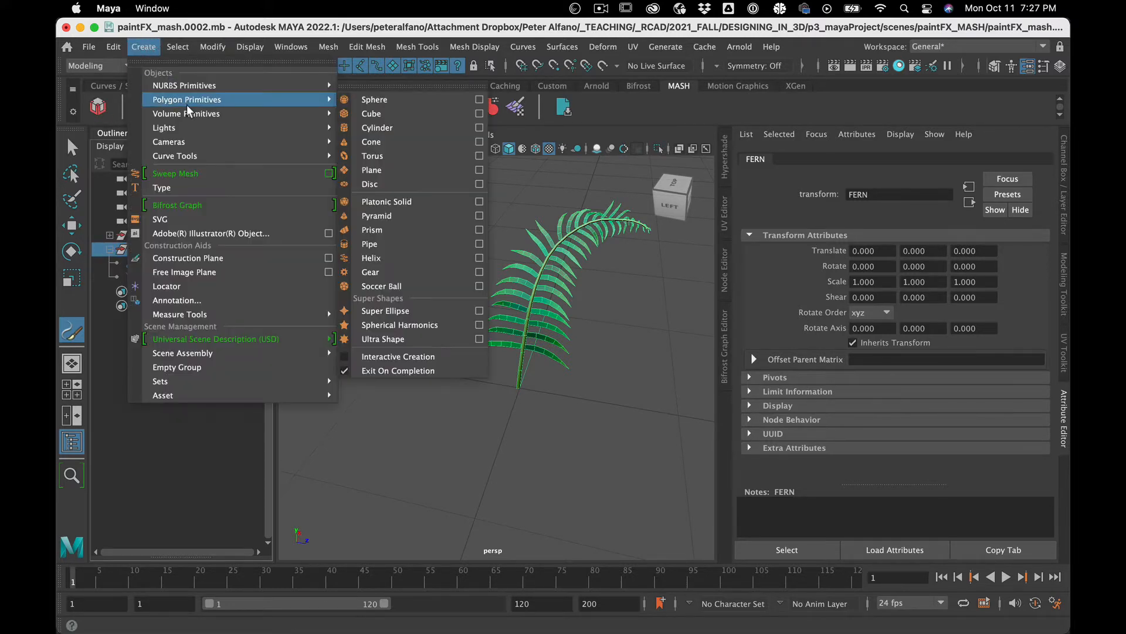
pyautogui.click(371, 113)
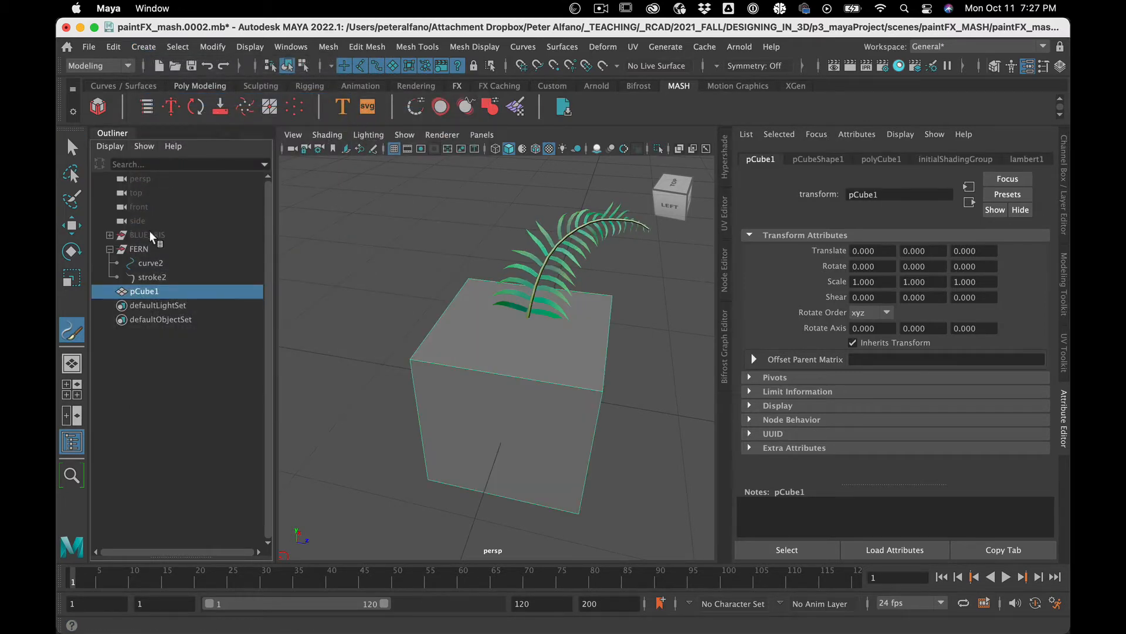
pyautogui.click(99, 107)
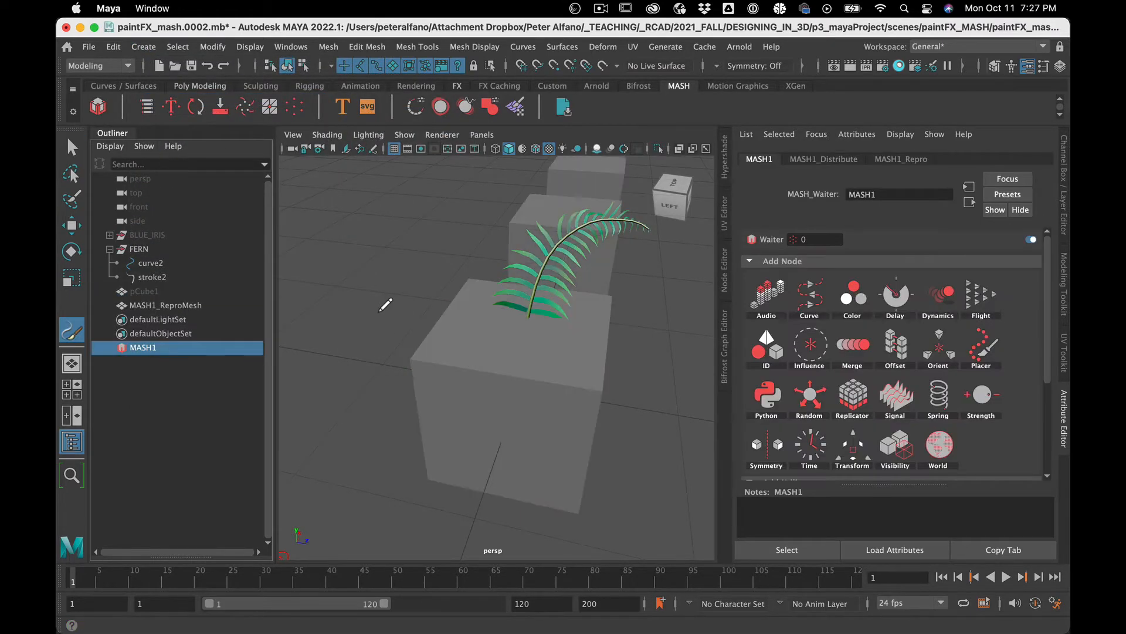
# Step: Scale the source cube pCube1 down uniformly to 0.1
pyautogui.scroll(-6, 428, 359)
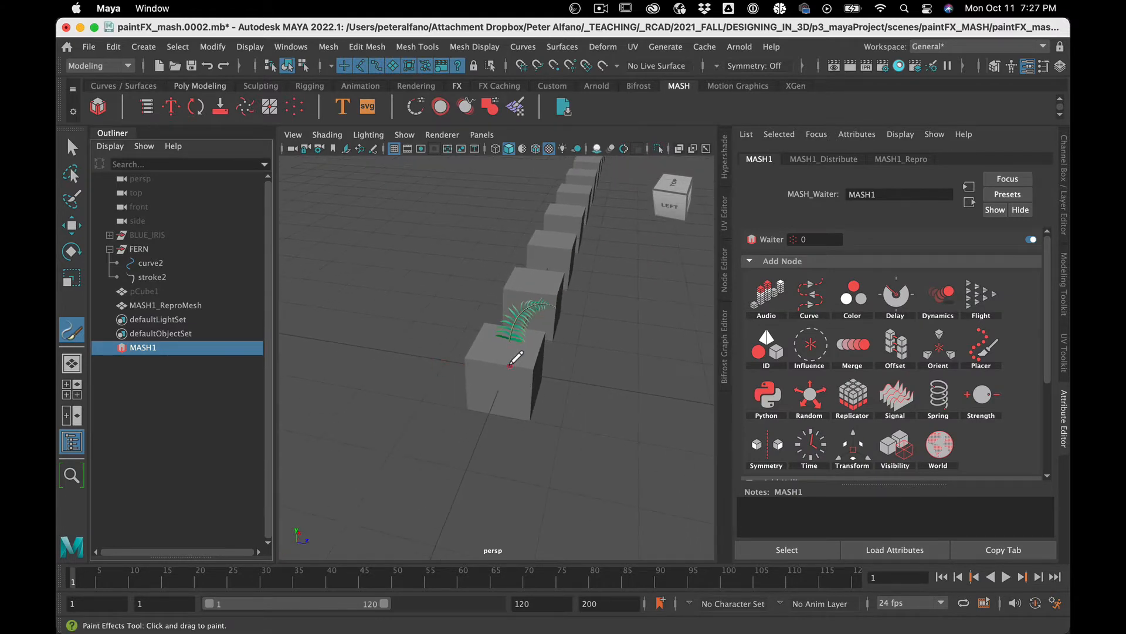
pyautogui.click(134, 292)
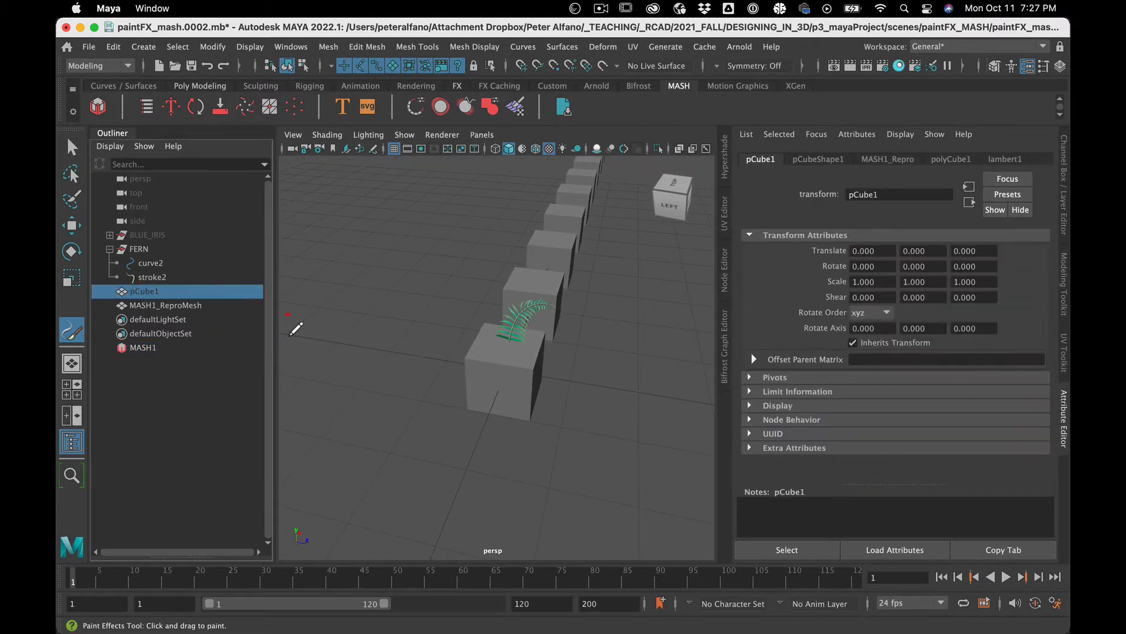
pyautogui.press('e')
pyautogui.press('r')
pyautogui.moveTo(502, 372); pyautogui.dragTo(439, 368)
pyautogui.scroll(5, 483, 377)
pyautogui.scroll(2, 483, 377)
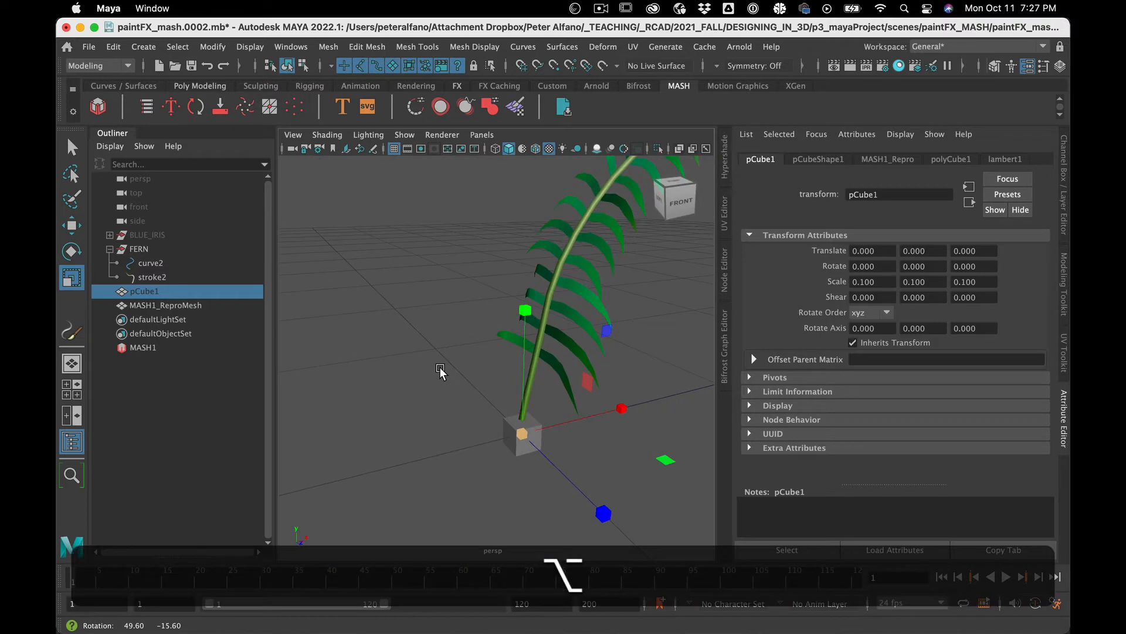
# Step: Set the distribution type of the MASH1 network to Paint Effects
pyautogui.click(185, 346)
pyautogui.click(824, 159)
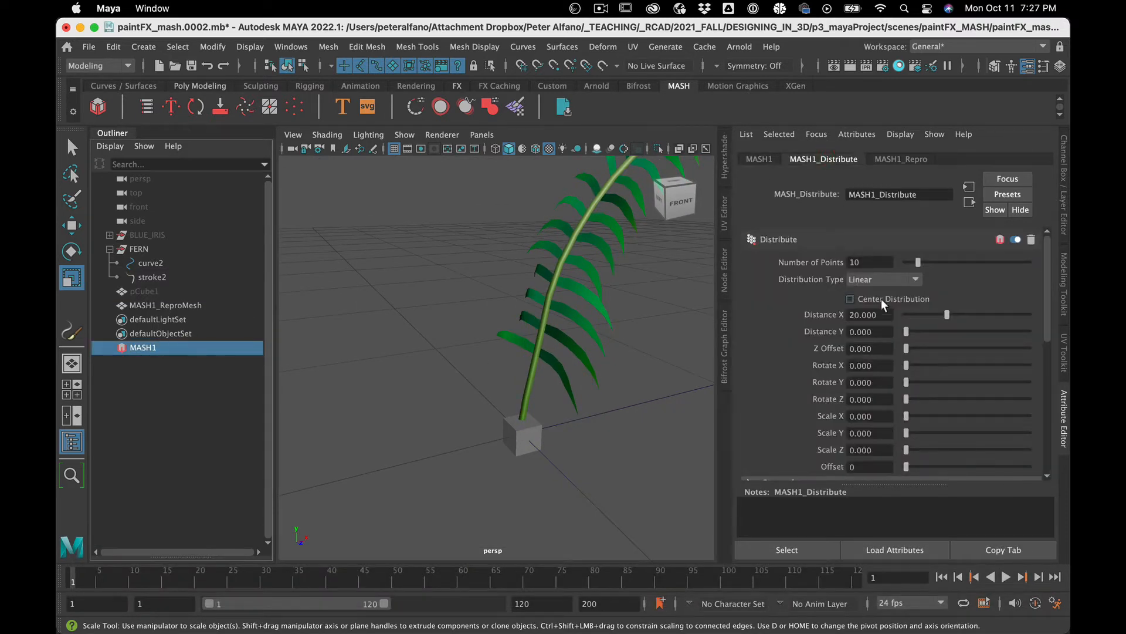
pyautogui.click(893, 278)
pyautogui.click(879, 388)
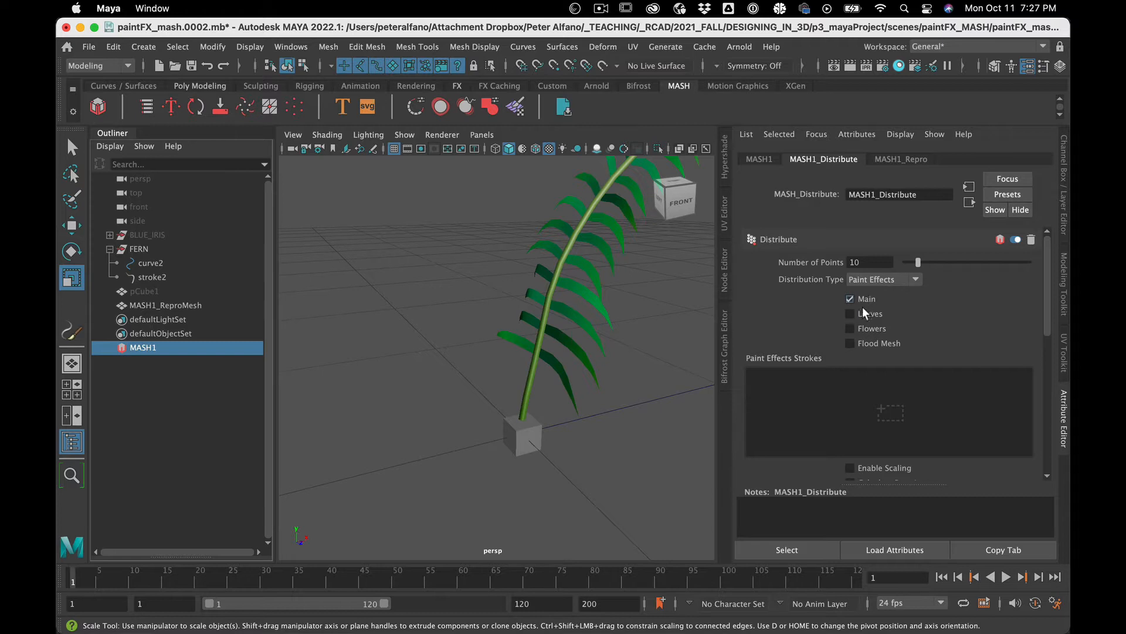
# Step: Add the fern's stroke2 to the Paint Effects Strokes of MASH1_Distribute
pyautogui.scroll(-10, 917, 330)
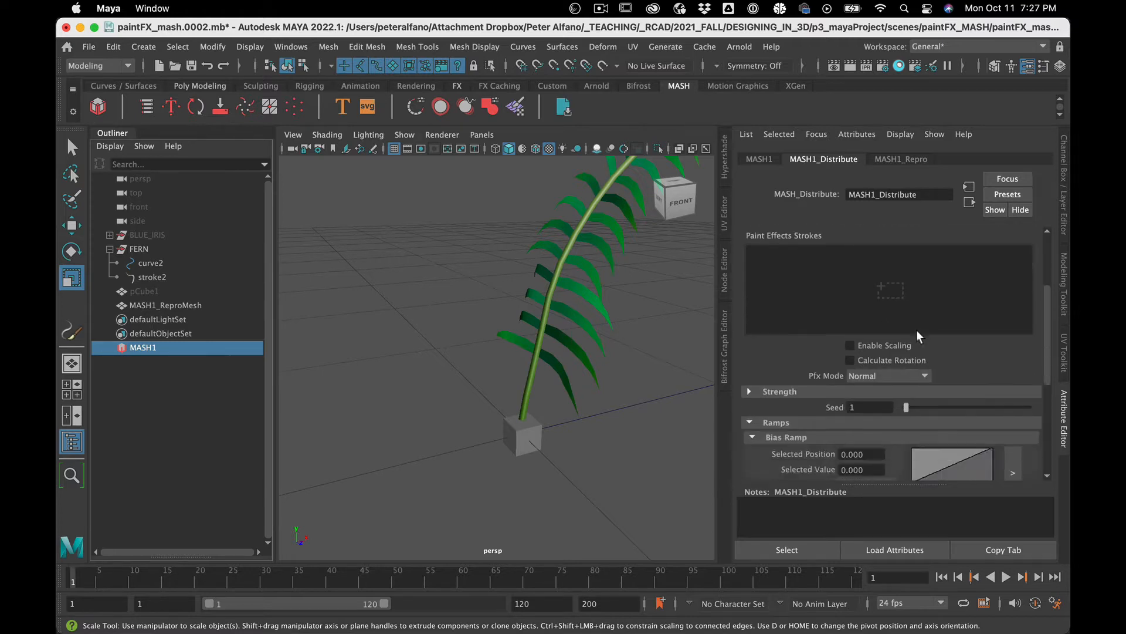
pyautogui.scroll(10, 916, 330)
pyautogui.scroll(-1, 916, 329)
pyautogui.scroll(1, 916, 329)
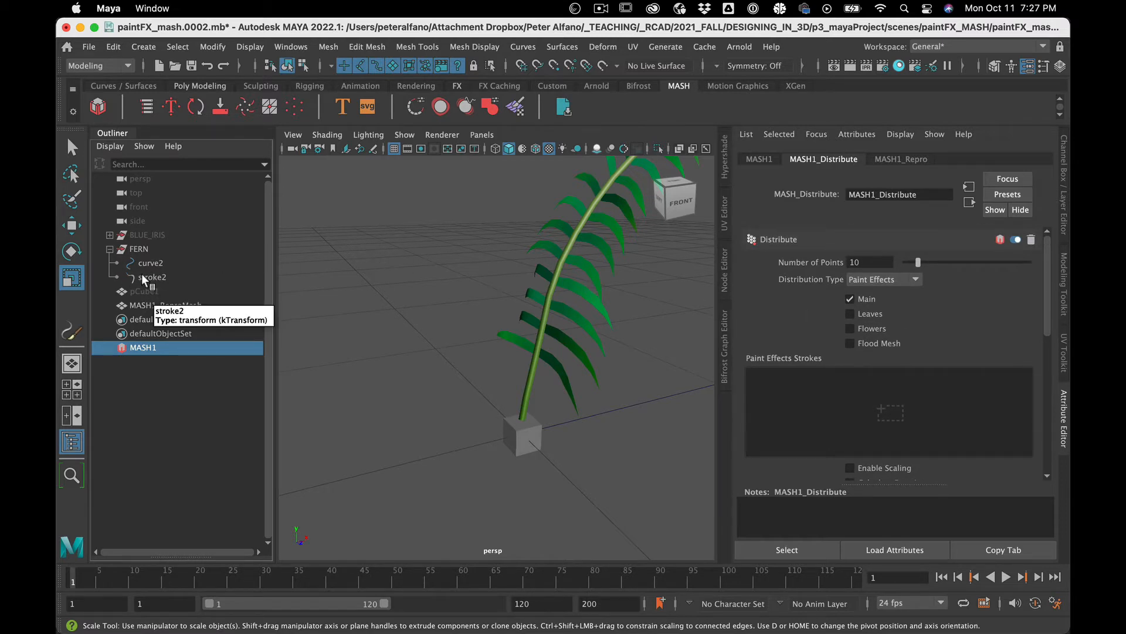
pyautogui.moveTo(142, 274)
pyautogui.mouseDown()
pyautogui.moveTo(608, 373)
pyautogui.moveTo(819, 375)
pyautogui.moveTo(823, 385)
pyautogui.mouseUp()
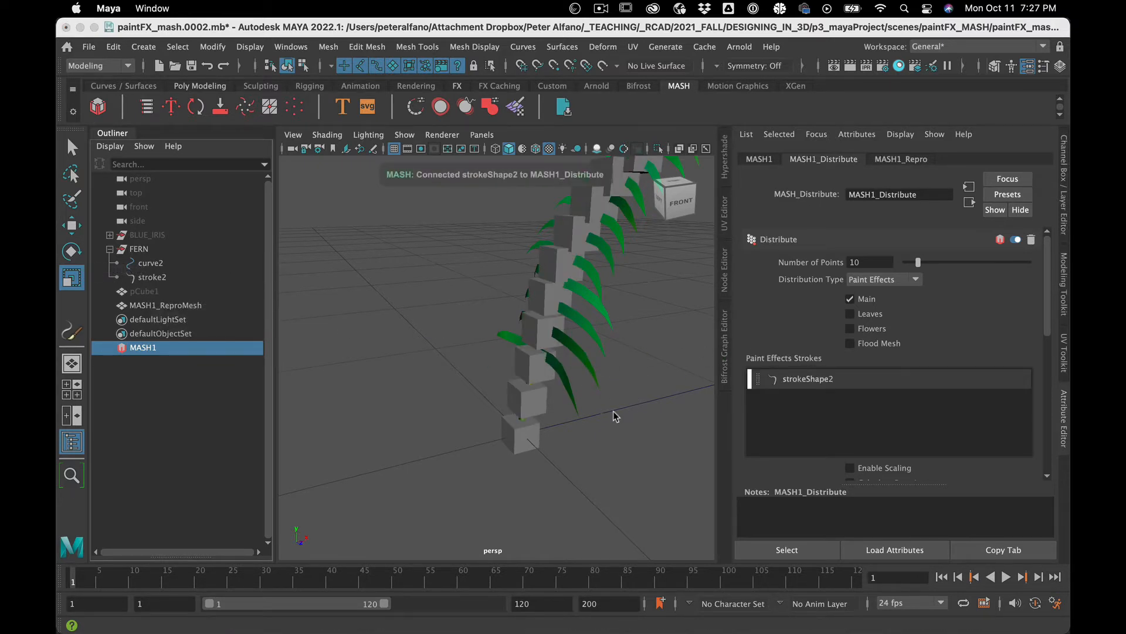
# Step: Enable Flood Mesh and Leaves in the MASH1_Distribute settings so cubes fill the whole fern
pyautogui.moveTo(579, 420)
pyautogui.keyDown('alt'); pyautogui.mouseDown()
pyautogui.moveTo(622, 417)
pyautogui.moveTo(610, 403)
pyautogui.moveTo(573, 409)
pyautogui.mouseUp(); pyautogui.keyUp('alt')
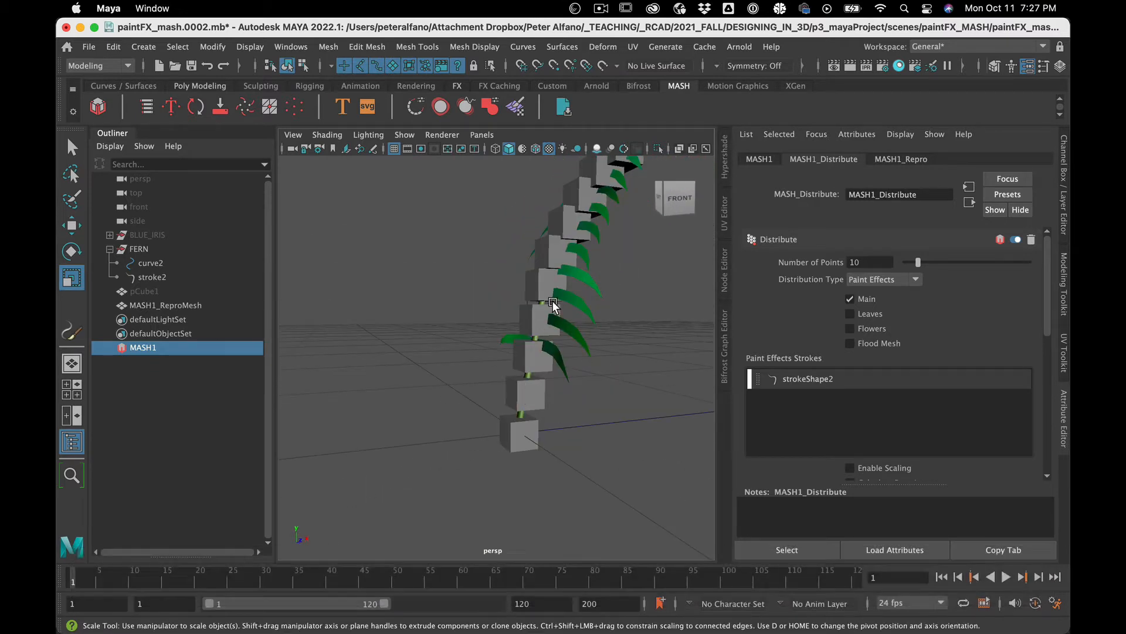
pyautogui.keyDown('alt'); pyautogui.moveTo(568, 339); pyautogui.dragTo(633, 350); pyautogui.keyUp('alt')
pyautogui.click(865, 344)
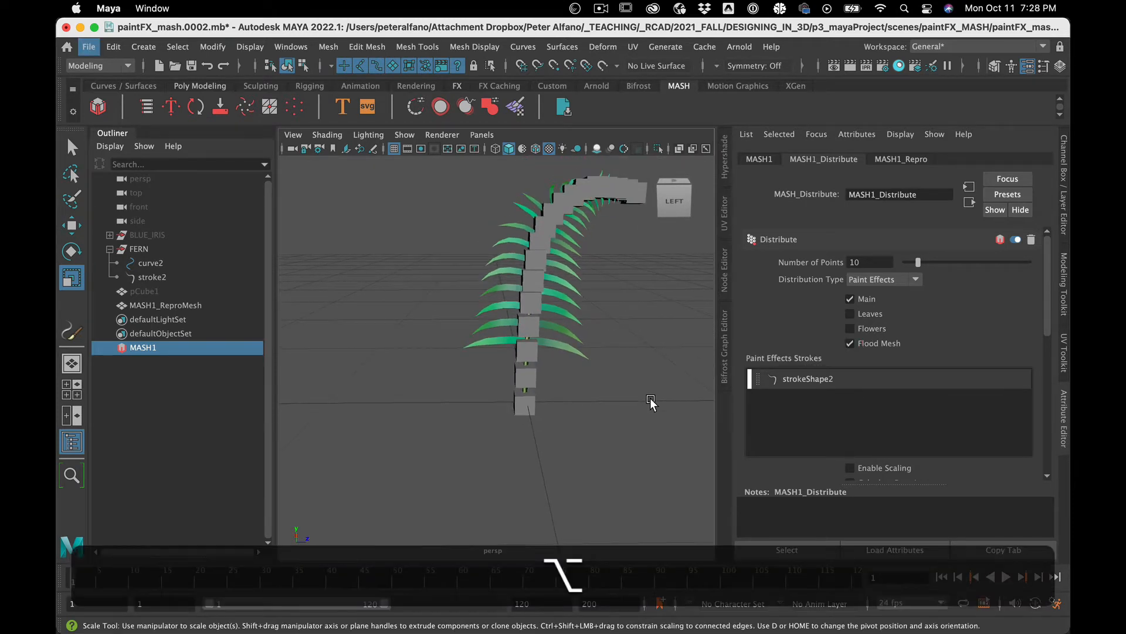
pyautogui.click(850, 314)
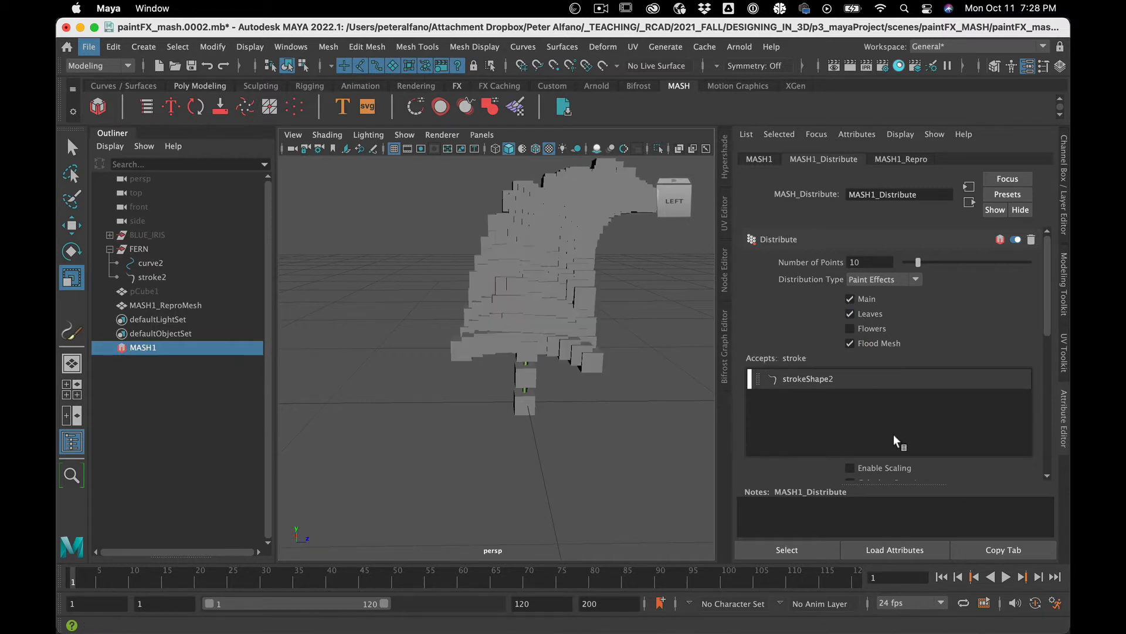
# Step: Enable Calculate Rotation and Enable Scaling for the Paint Effects distribution
pyautogui.scroll(-2, 899, 433)
pyautogui.scroll(-3, 899, 433)
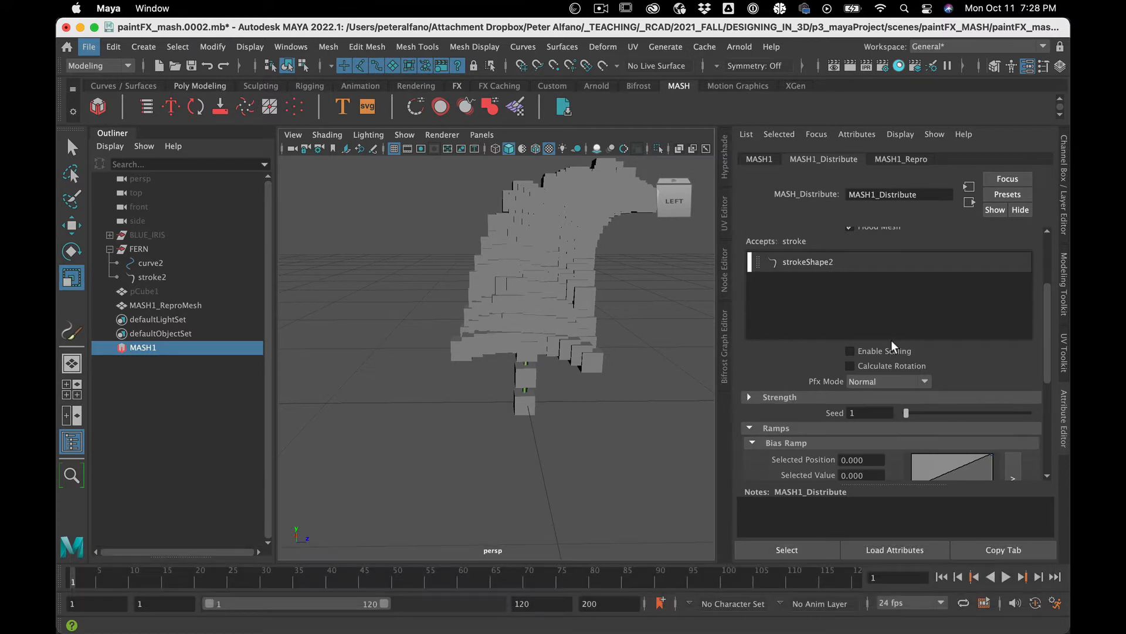
pyautogui.click(883, 367)
pyautogui.keyDown('alt'); pyautogui.moveTo(652, 387); pyautogui.dragTo(632, 397); pyautogui.keyUp('alt')
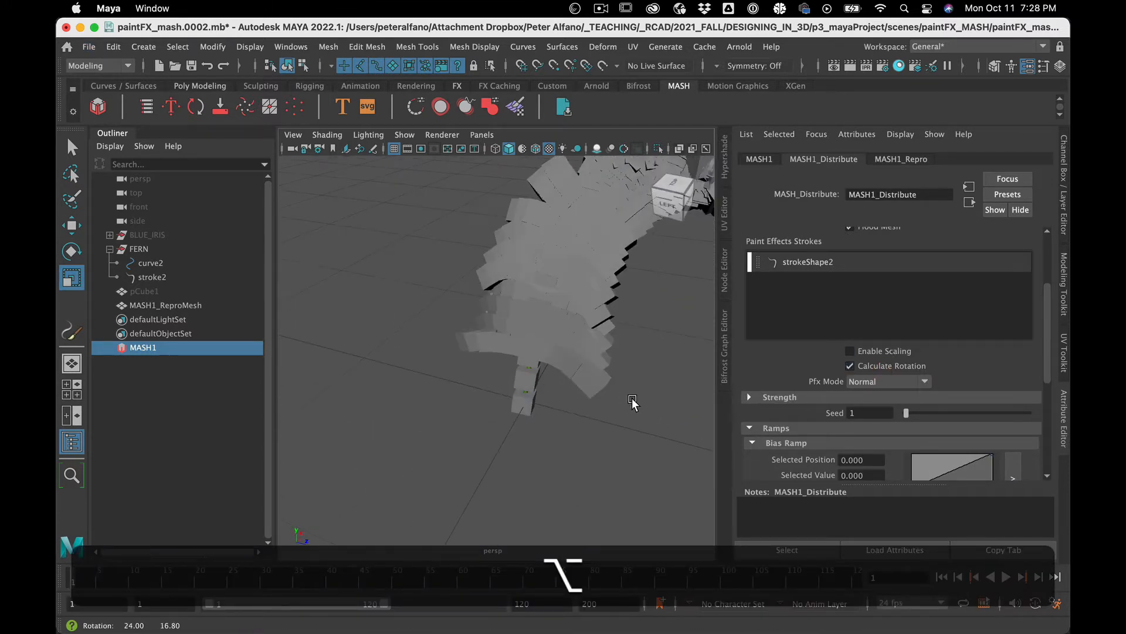
pyautogui.click(861, 351)
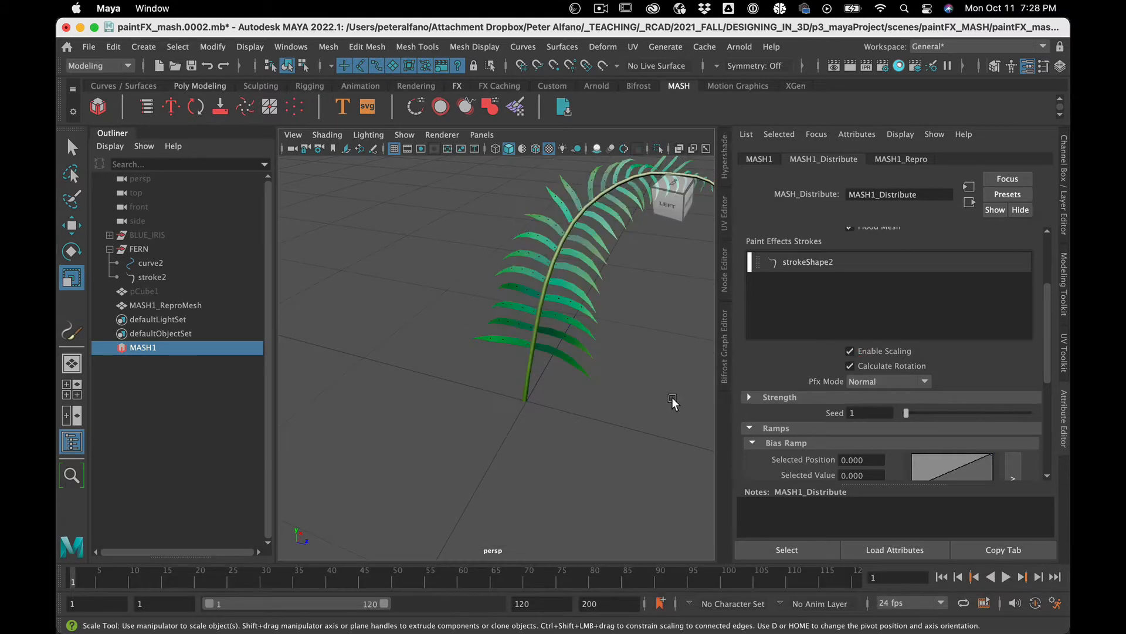
# Step: Scale the source cube pCube1 unevenly to about 0.783 in X, 0.5 in Y and 1.434 in Z
pyautogui.click(176, 291)
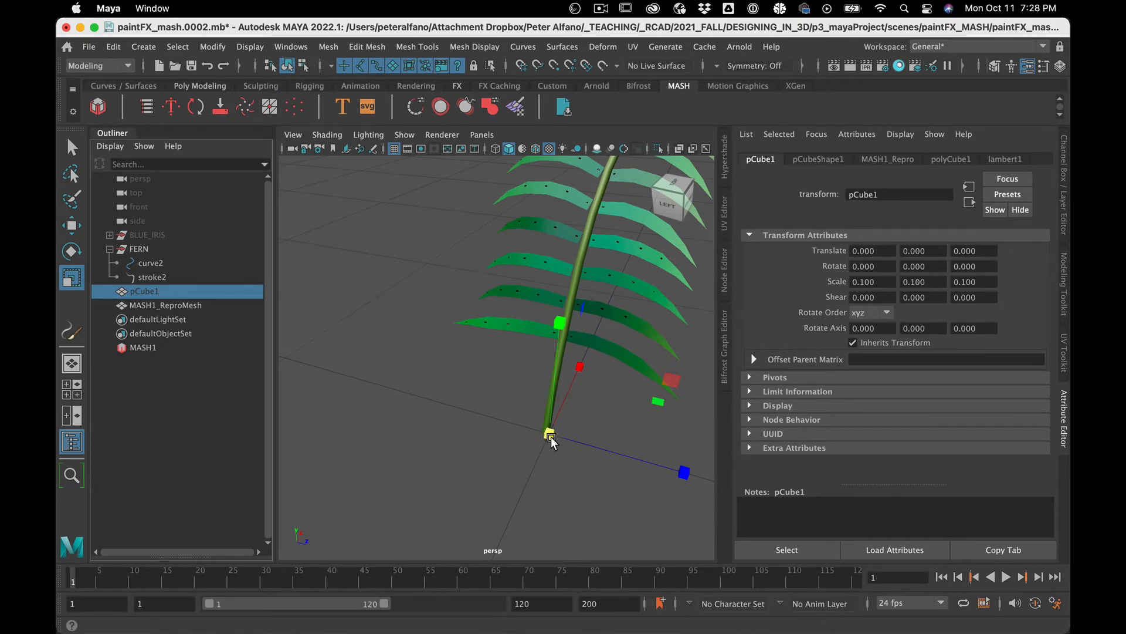
pyautogui.moveTo(551, 437); pyautogui.dragTo(939, 520)
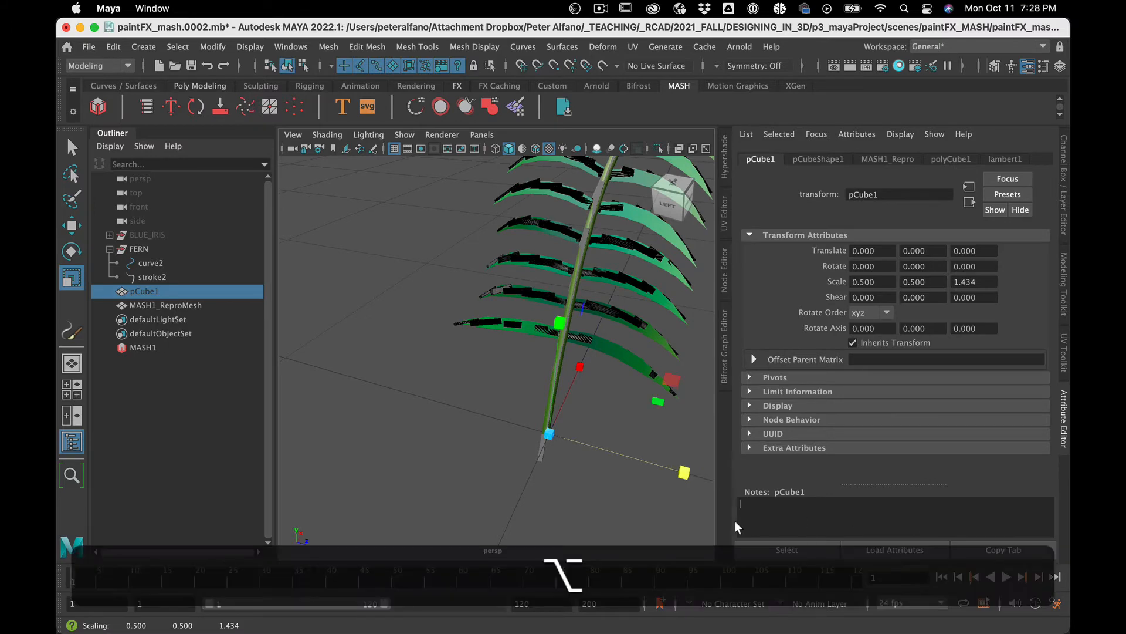
pyautogui.keyDown('alt'); pyautogui.moveTo(704, 515); pyautogui.dragTo(661, 463); pyautogui.keyUp('alt')
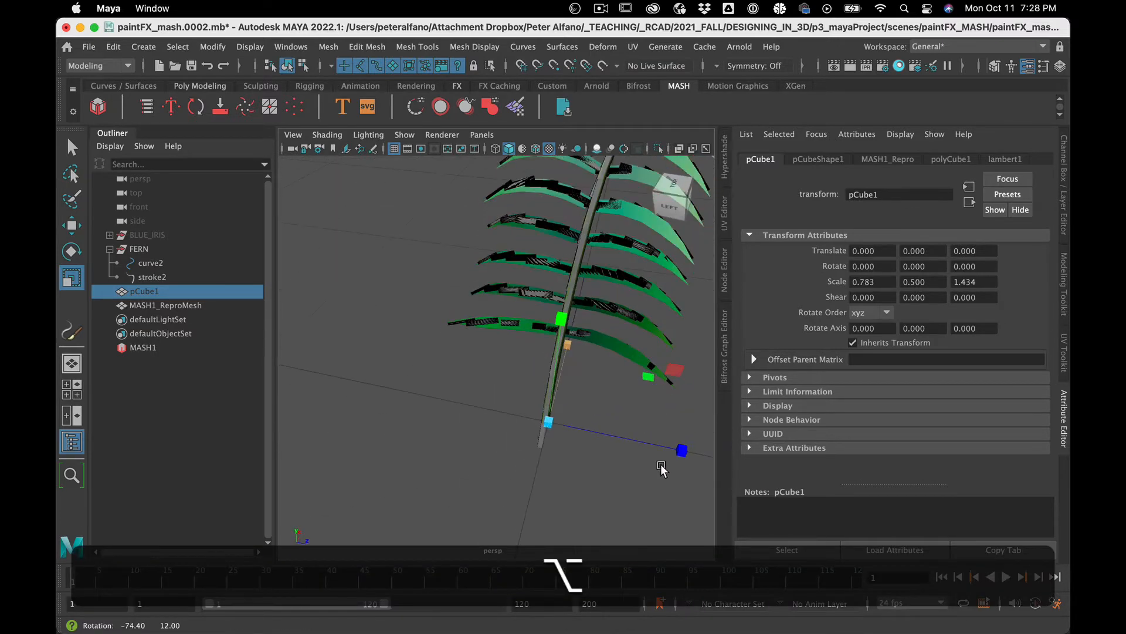
pyautogui.scroll(-5, 567, 455)
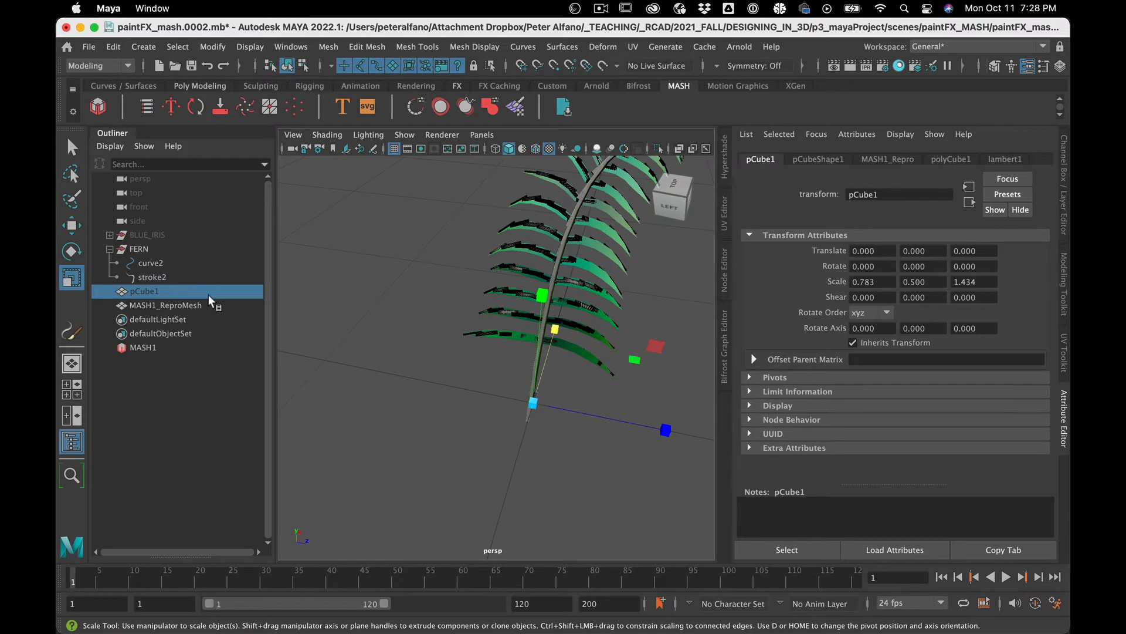
# Step: Hide the original FERN group so only the MASH copies are displayed
pyautogui.click(174, 256)
pyautogui.click(173, 252)
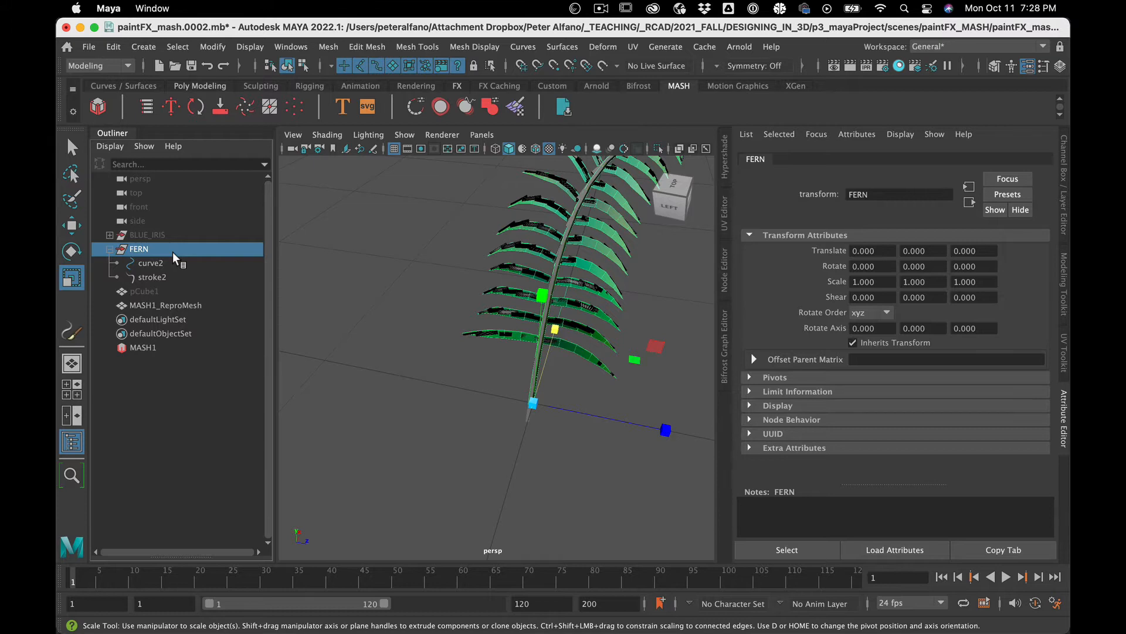
pyautogui.hotkey('ctrl', 'h')
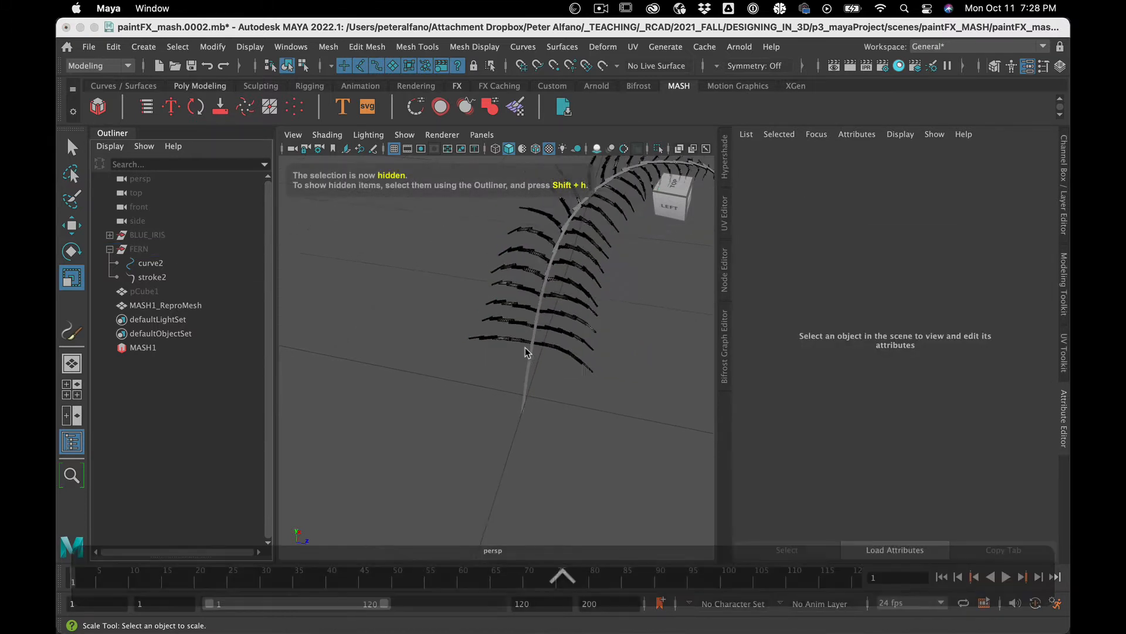
# Step: Set pCube1's scale to 1 in X, Y and Z
pyautogui.moveTo(525, 348)
pyautogui.keyDown('alt'); pyautogui.mouseDown()
pyautogui.moveTo(417, 351)
pyautogui.moveTo(370, 337)
pyautogui.moveTo(399, 311)
pyautogui.moveTo(439, 353)
pyautogui.moveTo(530, 338)
pyautogui.mouseUp(); pyautogui.keyUp('alt')
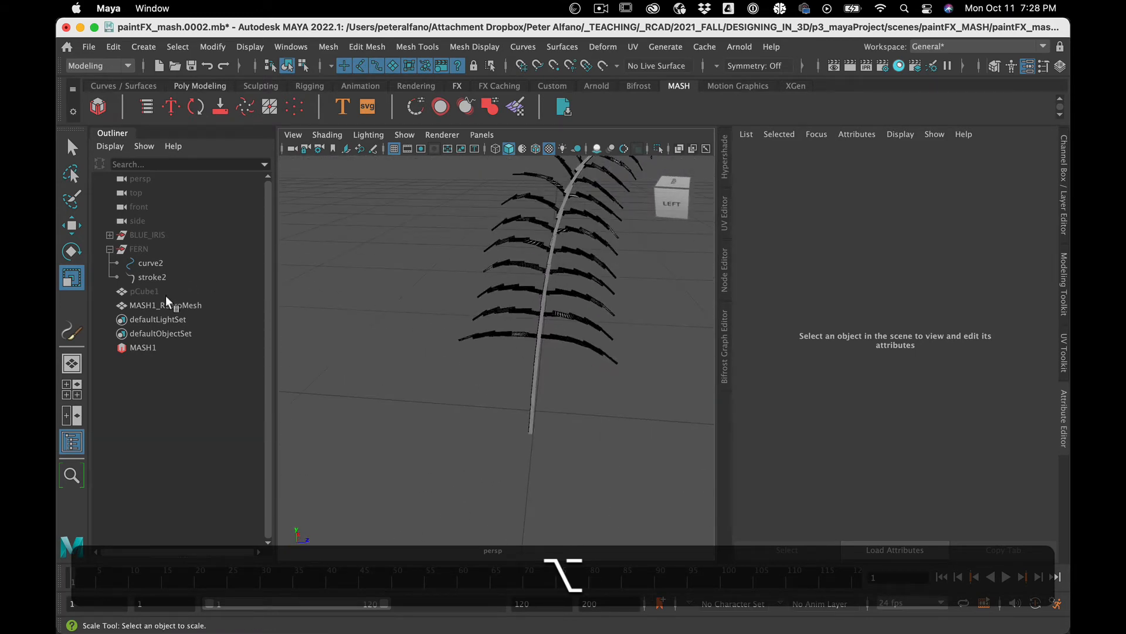
pyautogui.click(144, 291)
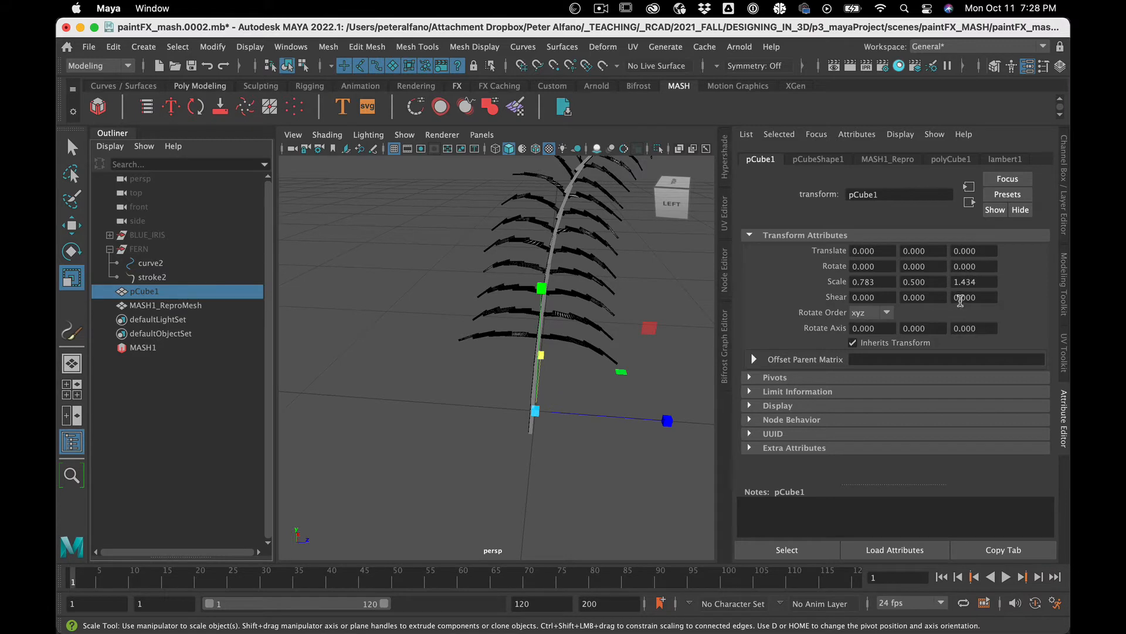
pyautogui.moveTo(879, 282); pyautogui.dragTo(845, 271)
pyautogui.write('1')
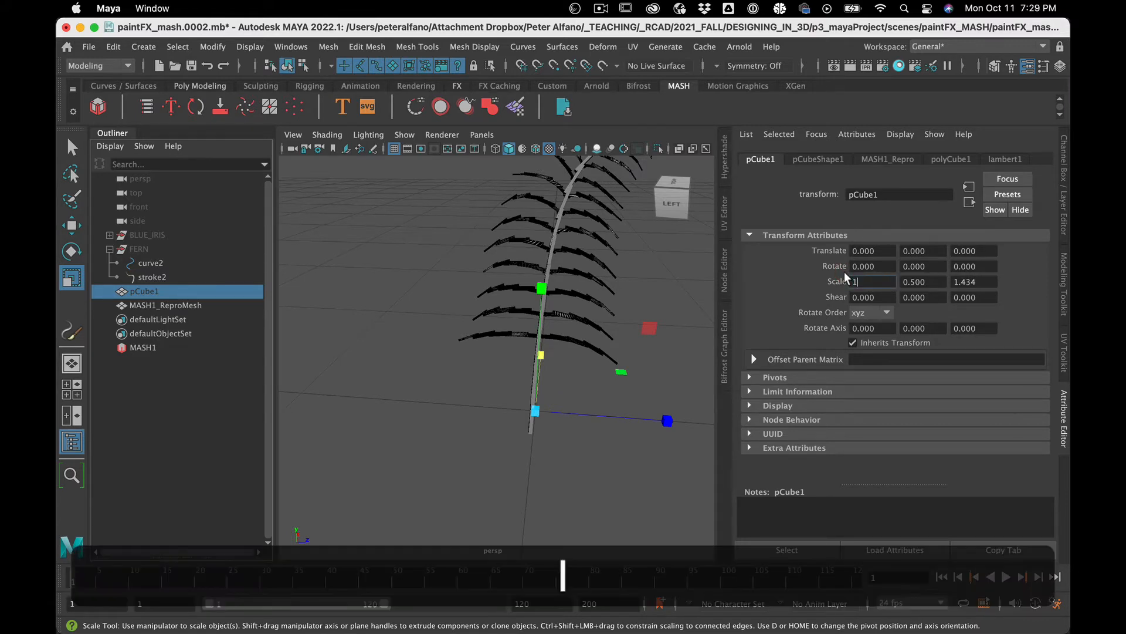
pyautogui.press('Tab')
pyautogui.write('1')
pyautogui.press('Tab')
pyautogui.write('1')
pyautogui.press('Return')
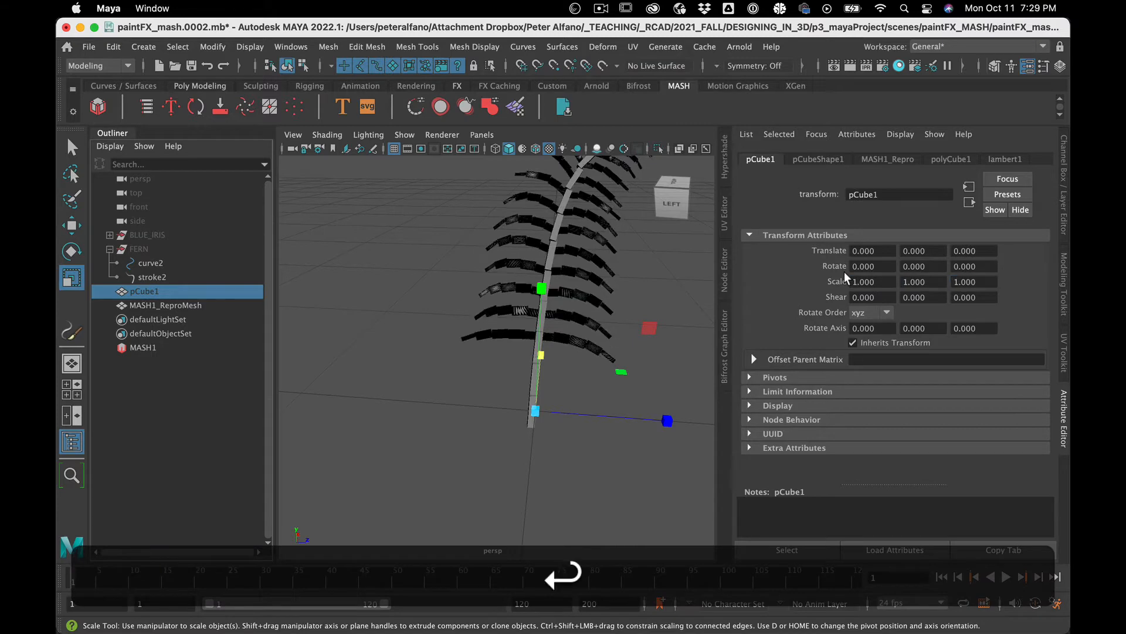
# Step: Lower the Leaf Flatness of stroke2's fernsTextured1 brush to about 0.966
pyautogui.moveTo(627, 321)
pyautogui.keyDown('alt'); pyautogui.mouseDown()
pyautogui.moveTo(520, 307)
pyautogui.moveTo(642, 316)
pyautogui.mouseUp(); pyautogui.keyUp('alt')
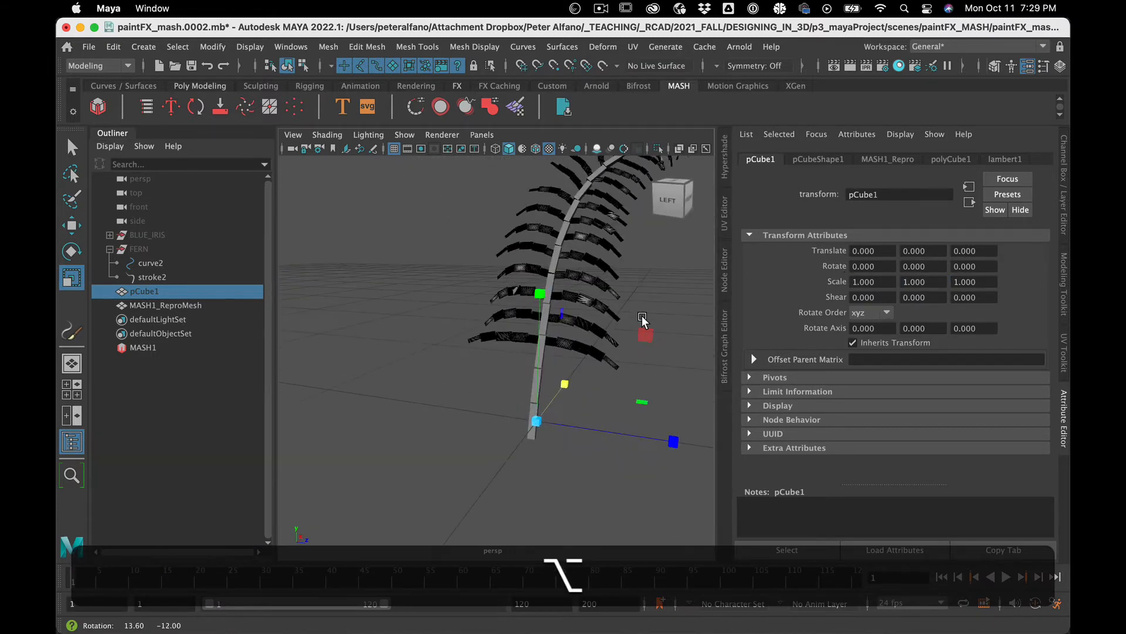
pyautogui.click(165, 277)
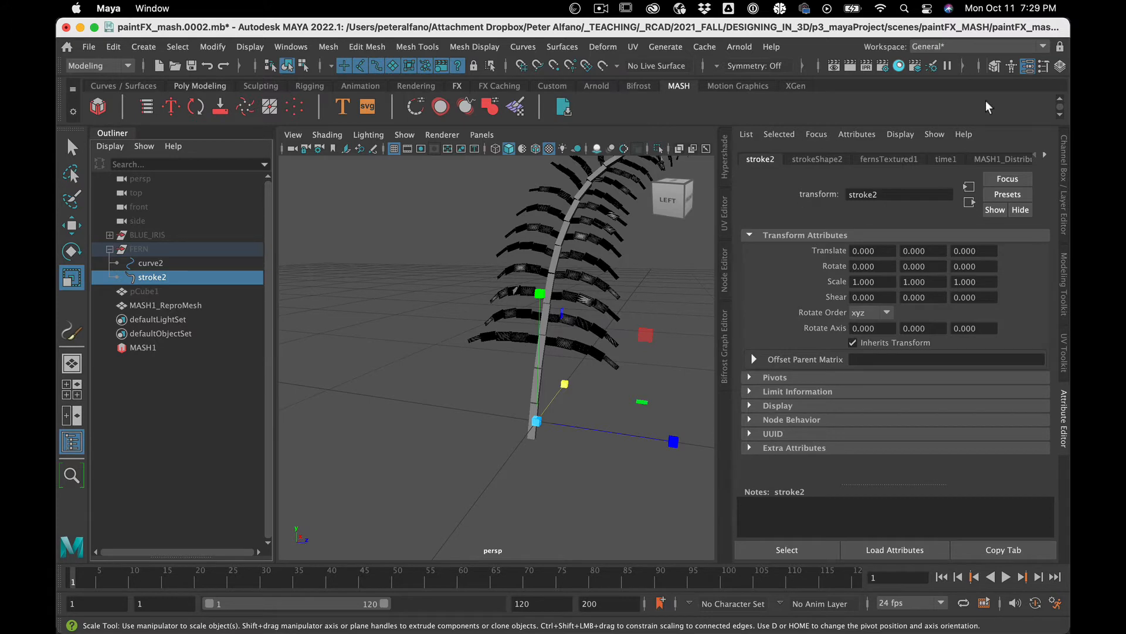
pyautogui.click(909, 162)
pyautogui.scroll(-10, 919, 393)
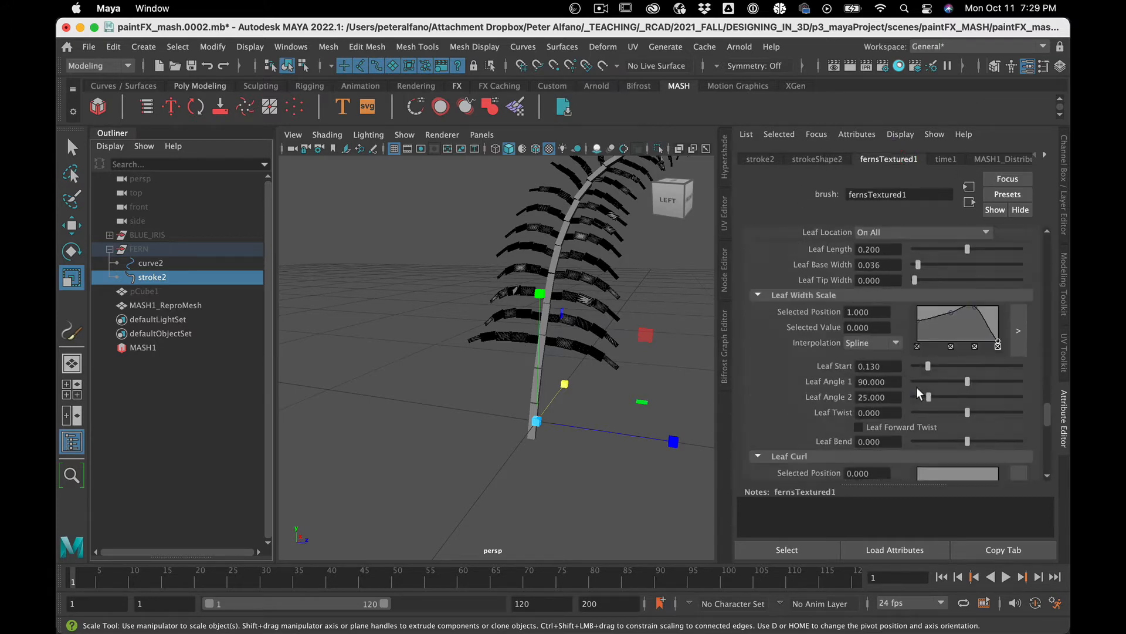
pyautogui.scroll(8, 916, 386)
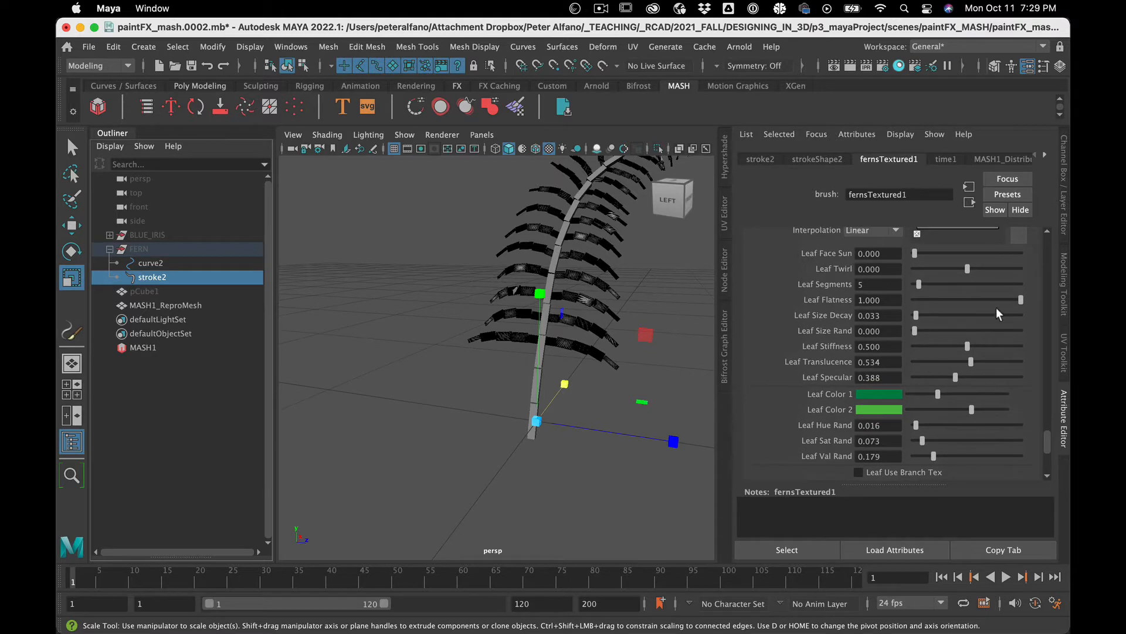
pyautogui.moveTo(1021, 299)
pyautogui.mouseDown()
pyautogui.moveTo(968, 297)
pyautogui.moveTo(1015, 289)
pyautogui.moveTo(969, 287)
pyautogui.moveTo(1013, 284)
pyautogui.mouseUp()
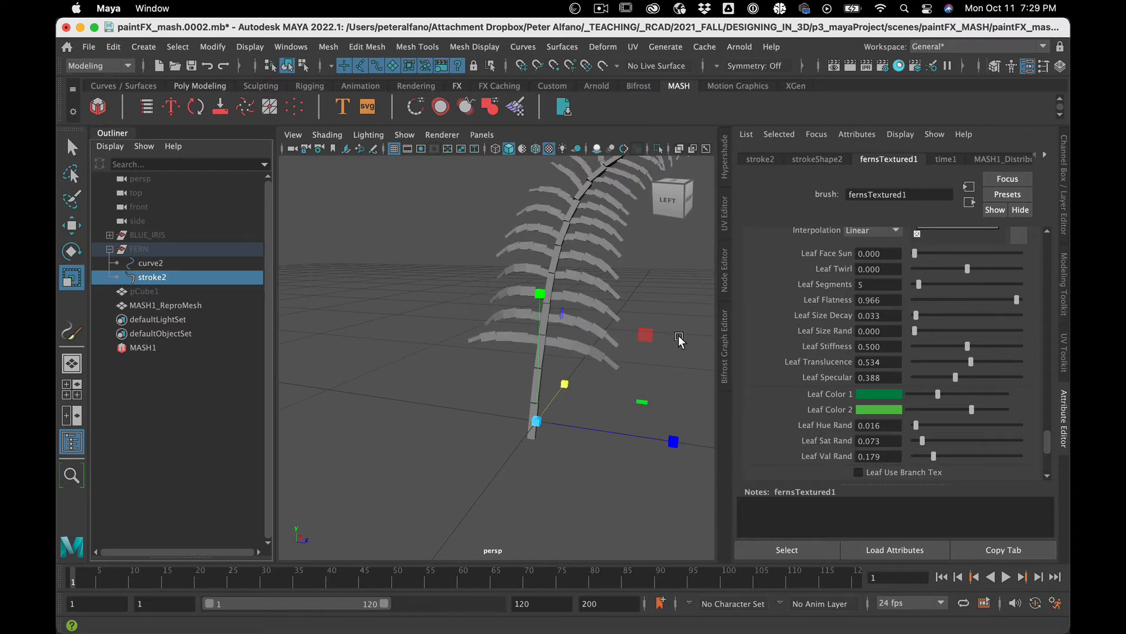
pyautogui.keyDown('alt'); pyautogui.moveTo(633, 352); pyautogui.dragTo(639, 414); pyautogui.keyUp('alt')
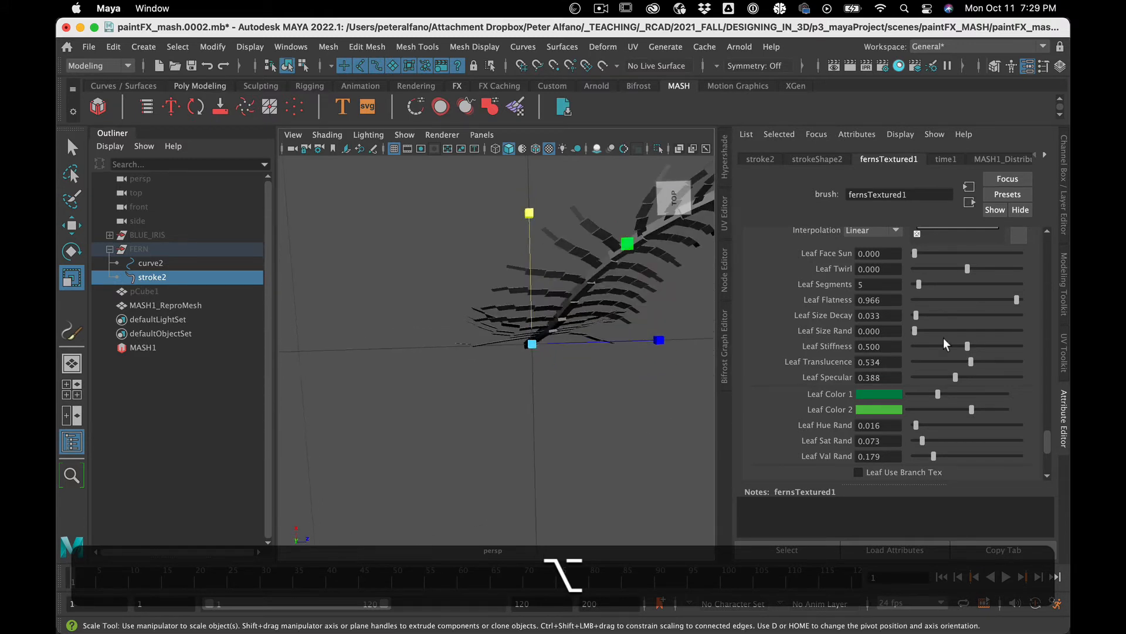
# Step: Lower the Leaf Flatness of the fernsTextured1 brush further to about 0.839
pyautogui.moveTo(1014, 290)
pyautogui.mouseDown()
pyautogui.moveTo(926, 303)
pyautogui.moveTo(1001, 291)
pyautogui.mouseUp()
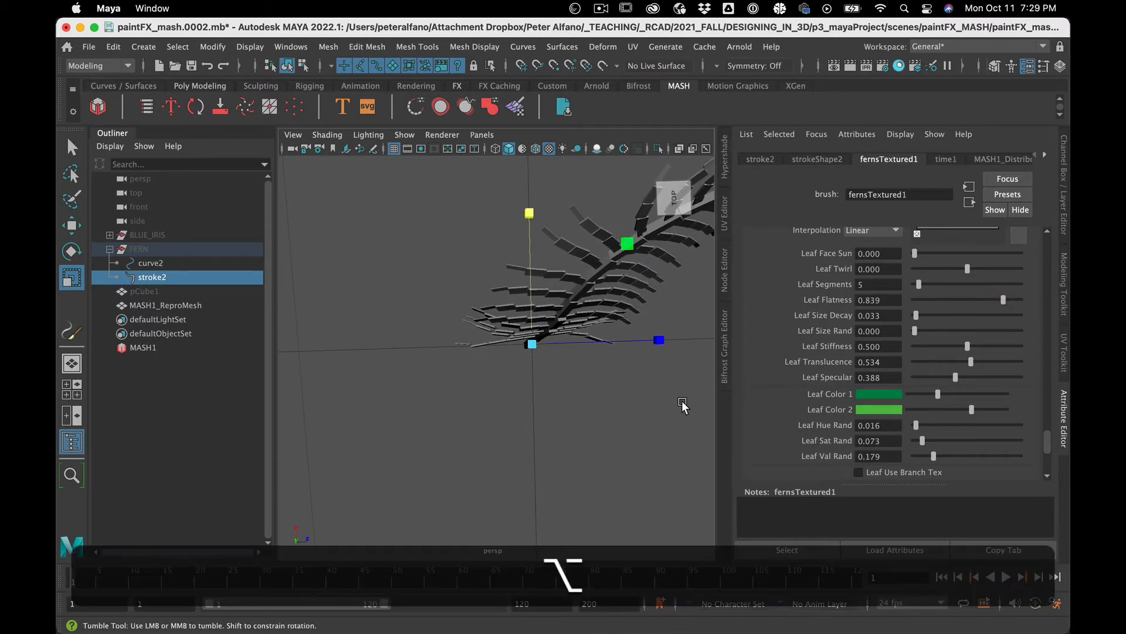
pyautogui.keyDown('alt'); pyautogui.moveTo(681, 400); pyautogui.dragTo(718, 365); pyautogui.keyUp('alt')
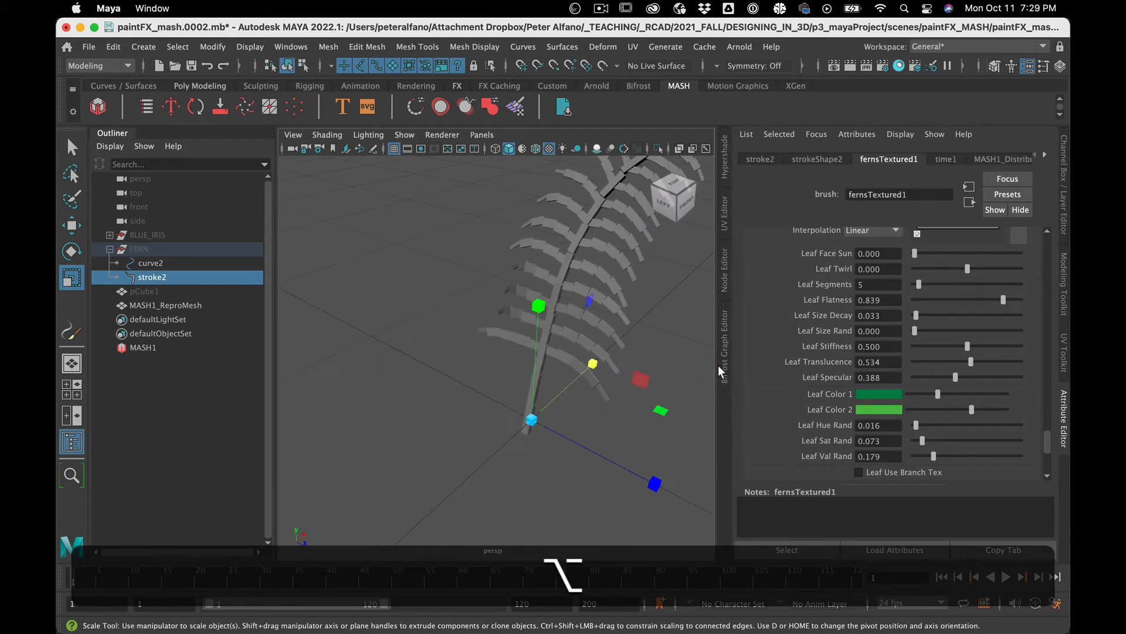
# Step: Look through the remaining leaf settings of the fernsTextured1 brush and collapse its Leaves section
pyautogui.scroll(-2, 921, 410)
pyautogui.scroll(-4, 921, 410)
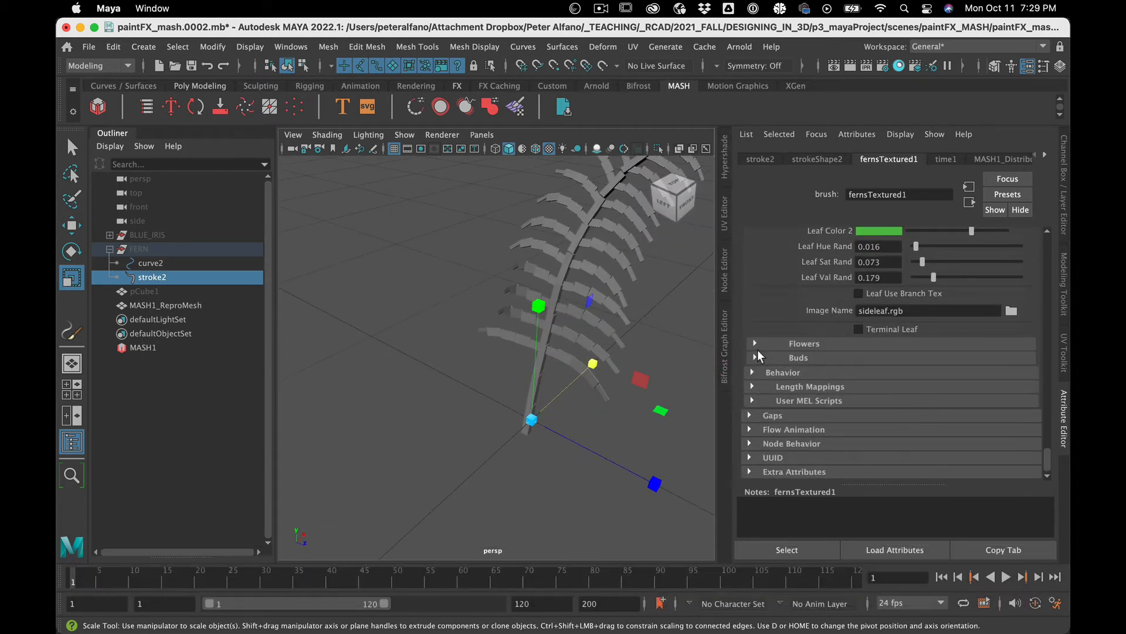
pyautogui.scroll(6, 841, 237)
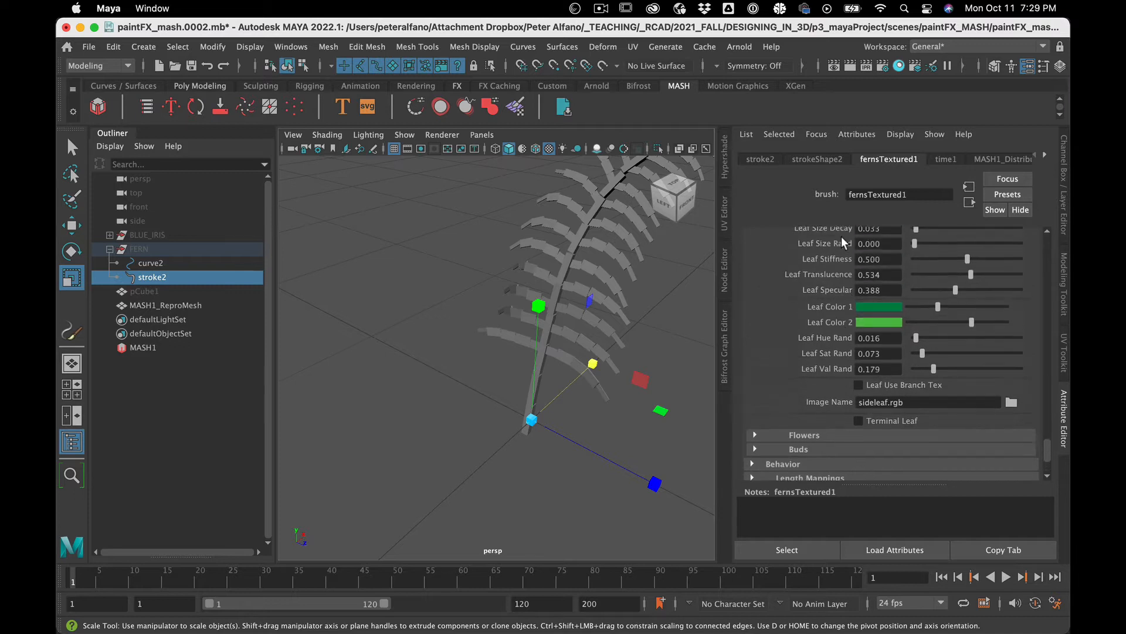
pyautogui.scroll(3, 809, 318)
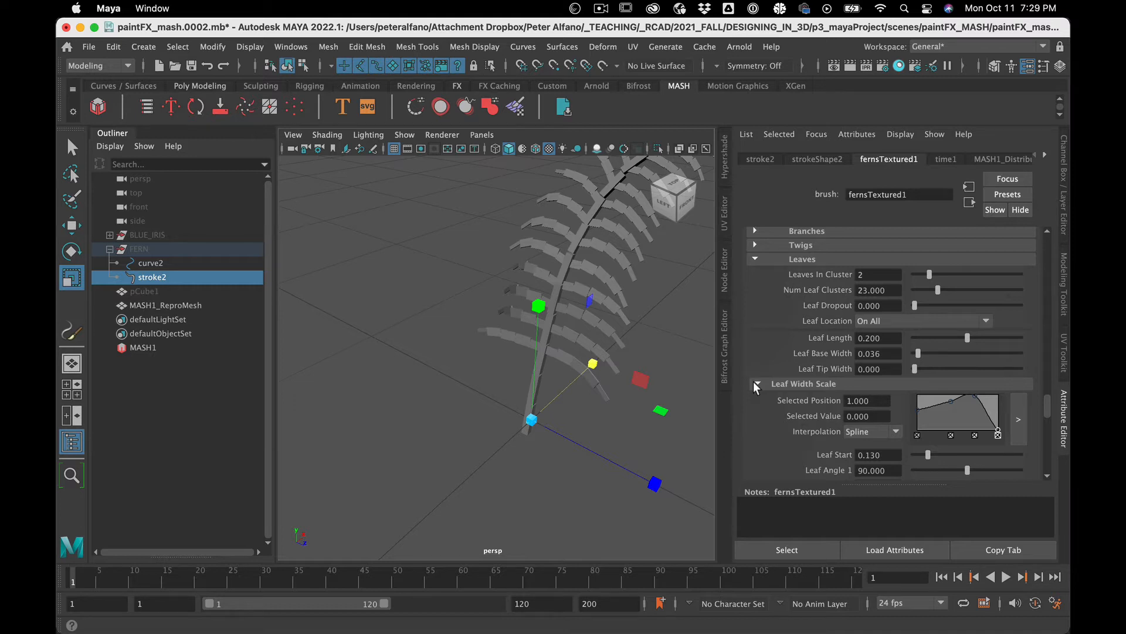
pyautogui.click(754, 258)
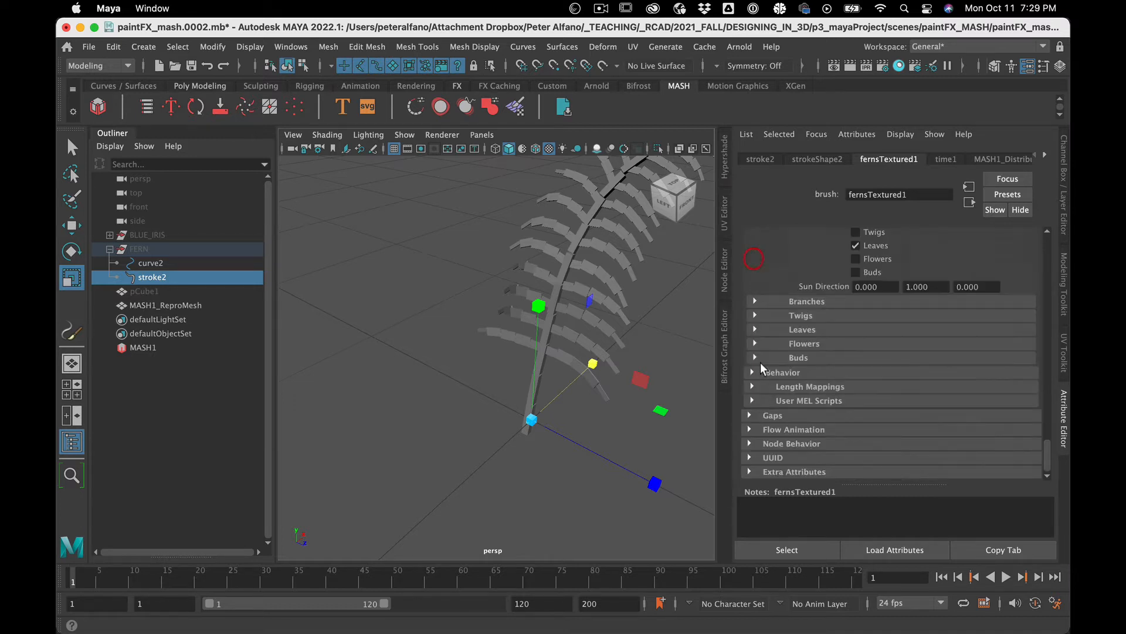
pyautogui.scroll(1, 791, 351)
pyautogui.scroll(3, 791, 350)
pyautogui.scroll(-4, 791, 350)
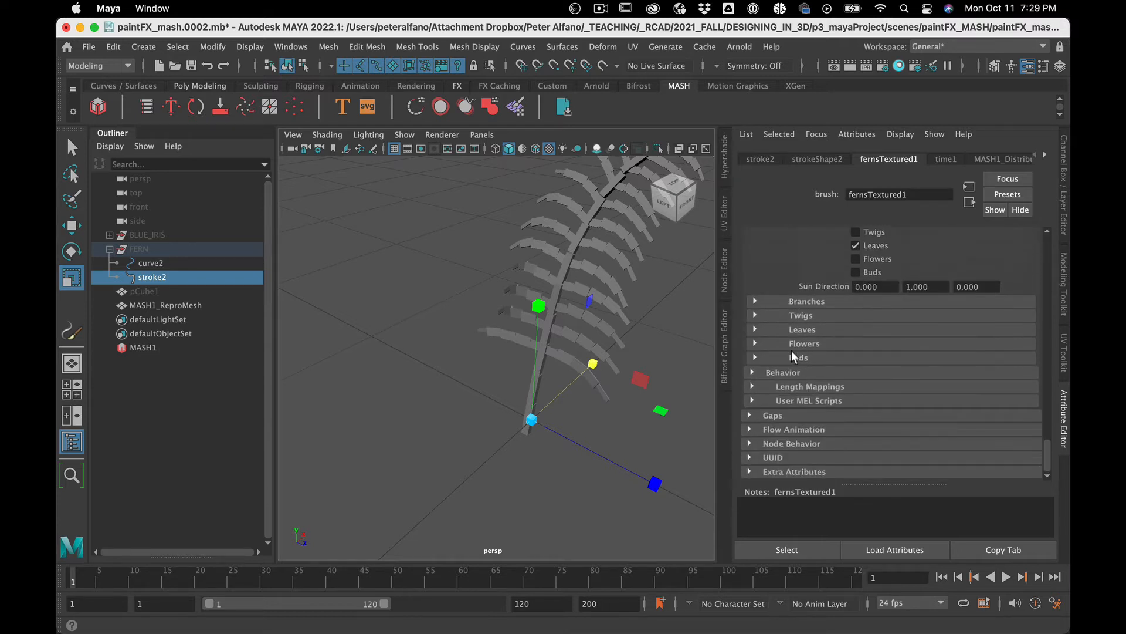
# Step: Set the Bend value in the fernsTextured1 brush's Behavior settings to about -0.201 so the frond curves differently
pyautogui.click(752, 372)
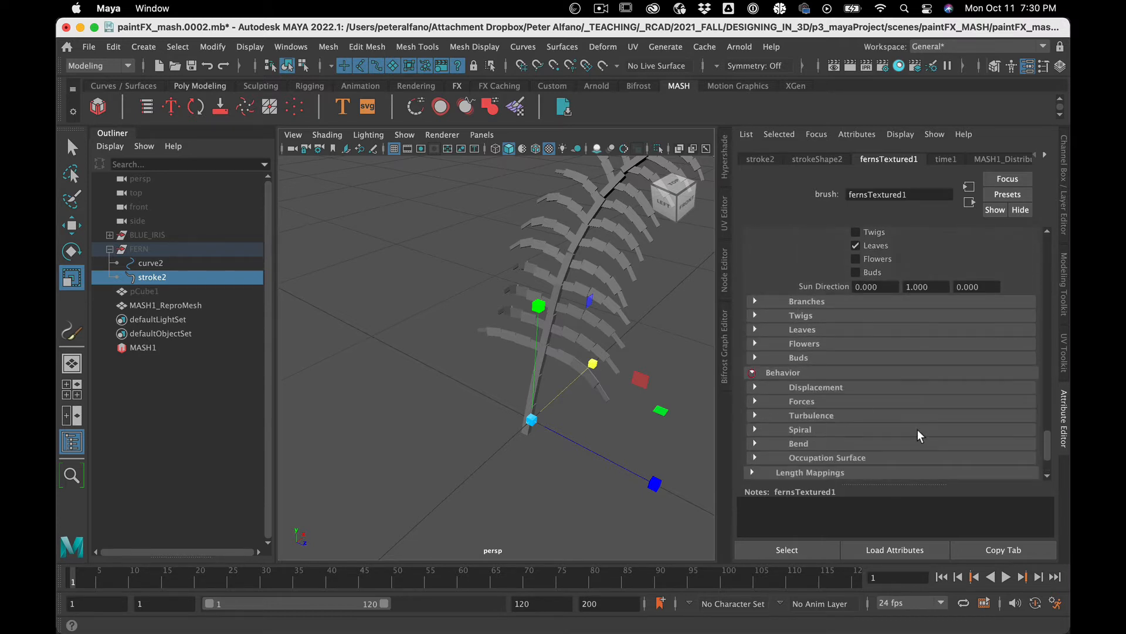
pyautogui.click(756, 400)
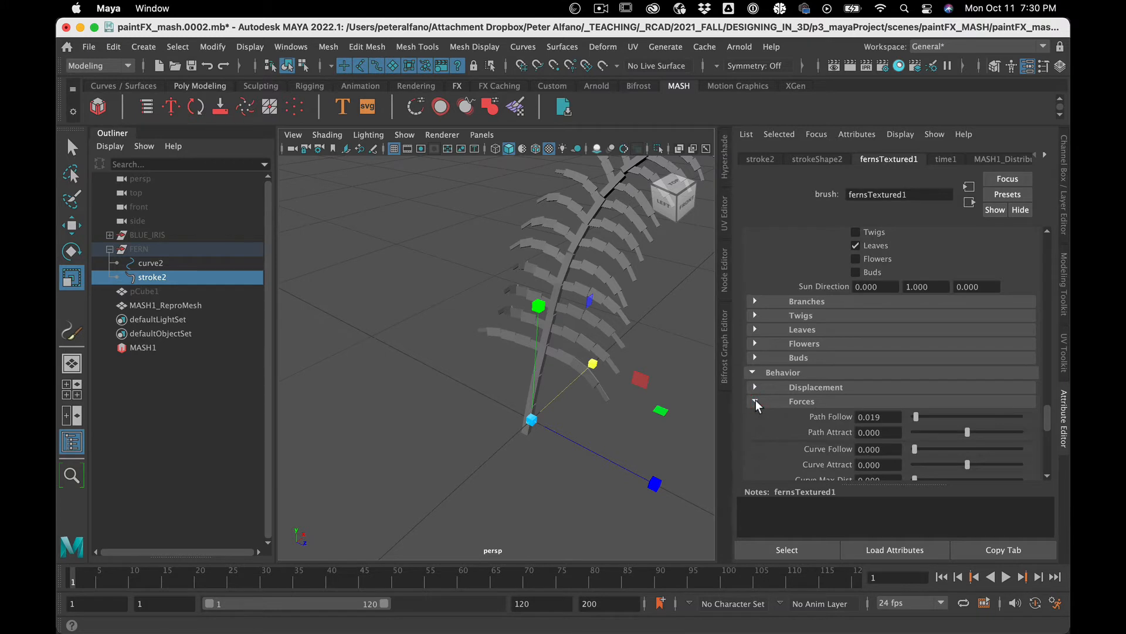
pyautogui.scroll(-4, 756, 400)
pyautogui.scroll(-5, 755, 360)
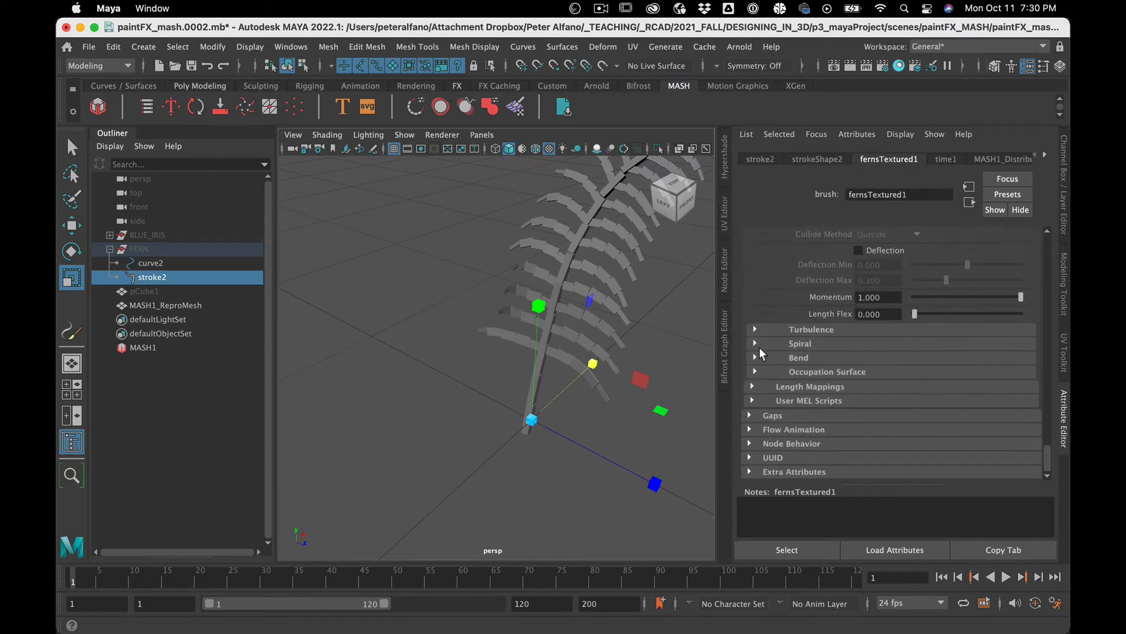
pyautogui.click(755, 359)
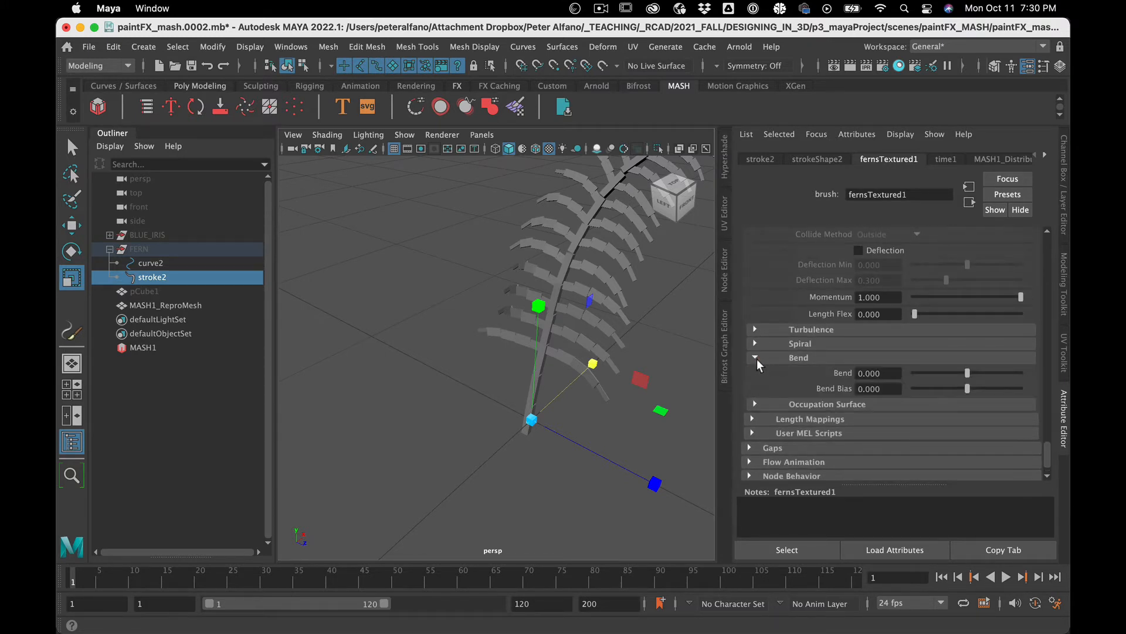
pyautogui.click(755, 358)
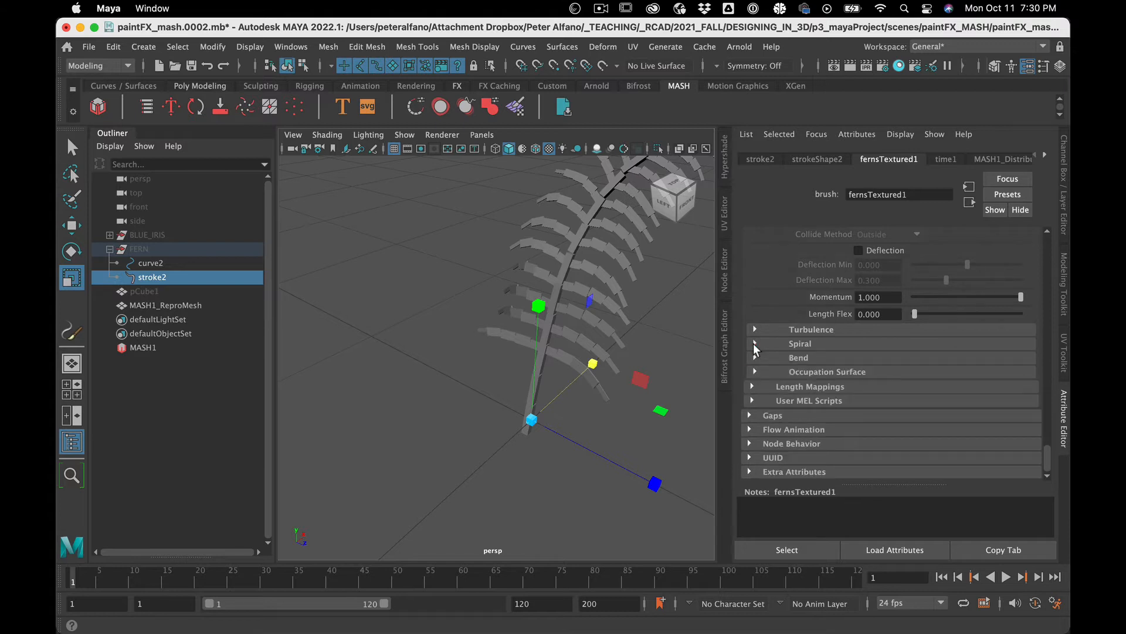
pyautogui.click(755, 356)
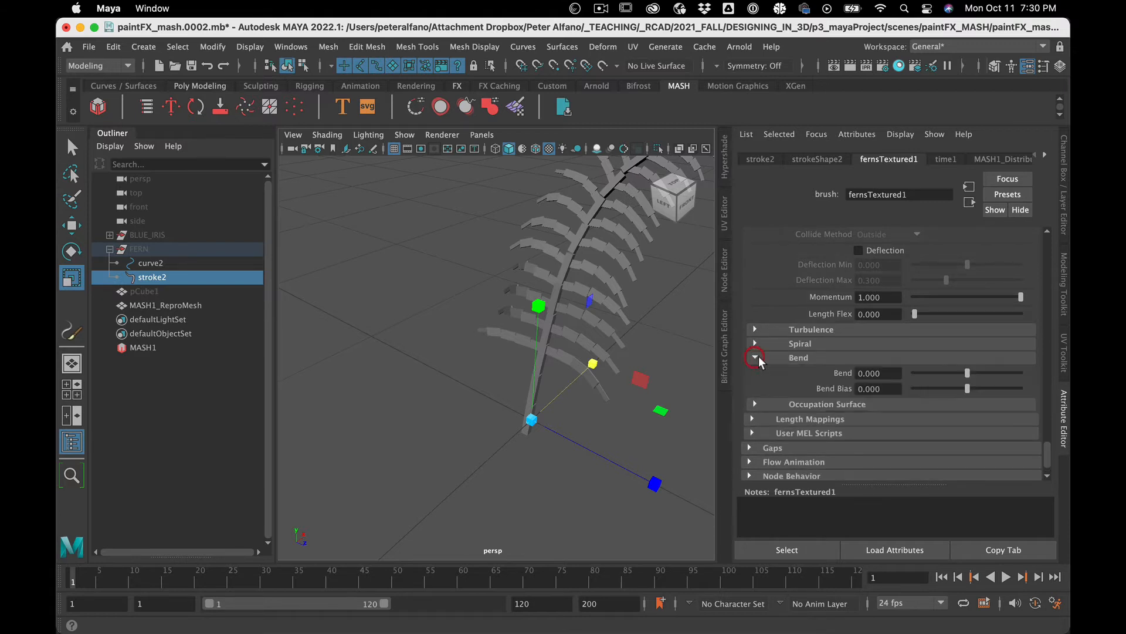
pyautogui.moveTo(960, 367)
pyautogui.mouseDown()
pyautogui.moveTo(995, 367)
pyautogui.moveTo(962, 366)
pyautogui.moveTo(994, 355)
pyautogui.moveTo(965, 357)
pyautogui.mouseUp()
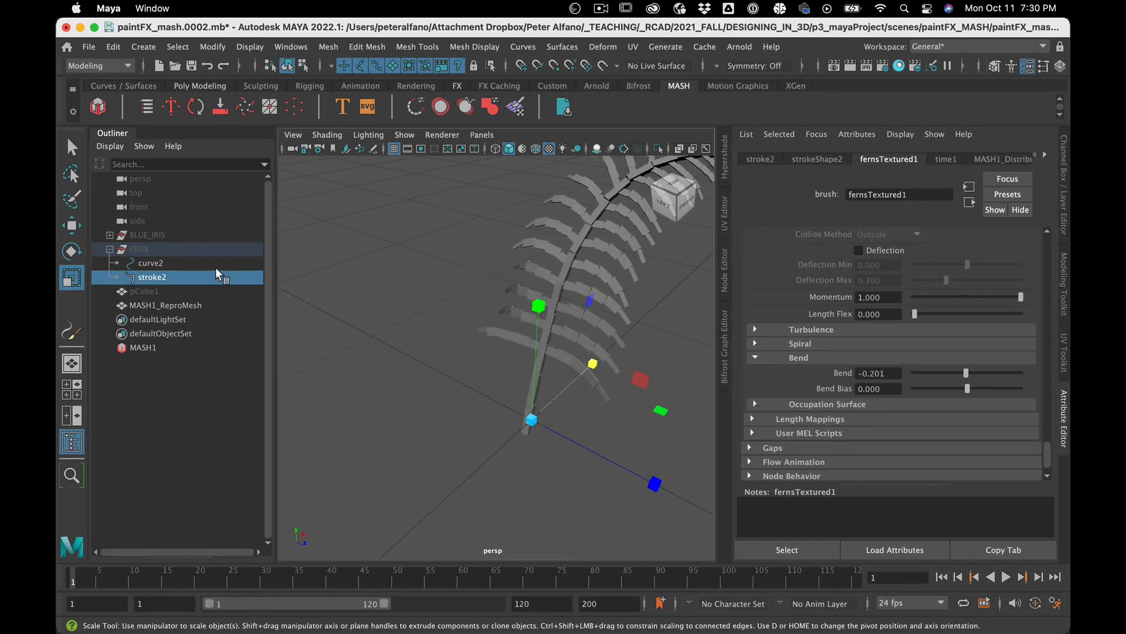
# Step: Move pCube1 and MASH1_ReproMesh into the FERN group
pyautogui.click(177, 249)
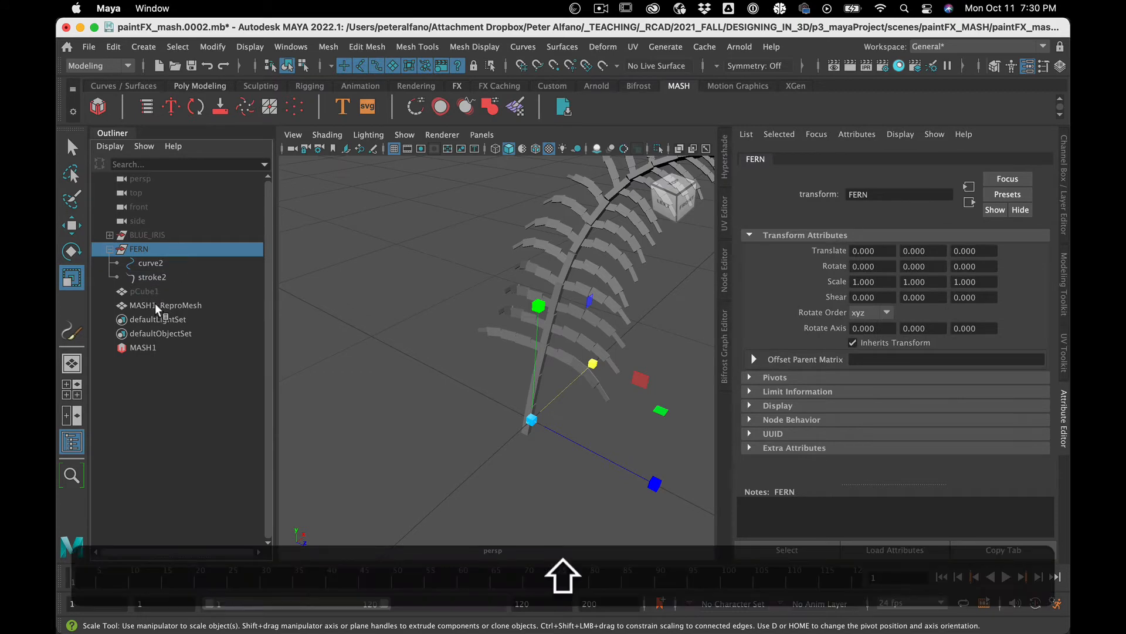
pyautogui.click(156, 305)
pyautogui.click(110, 250)
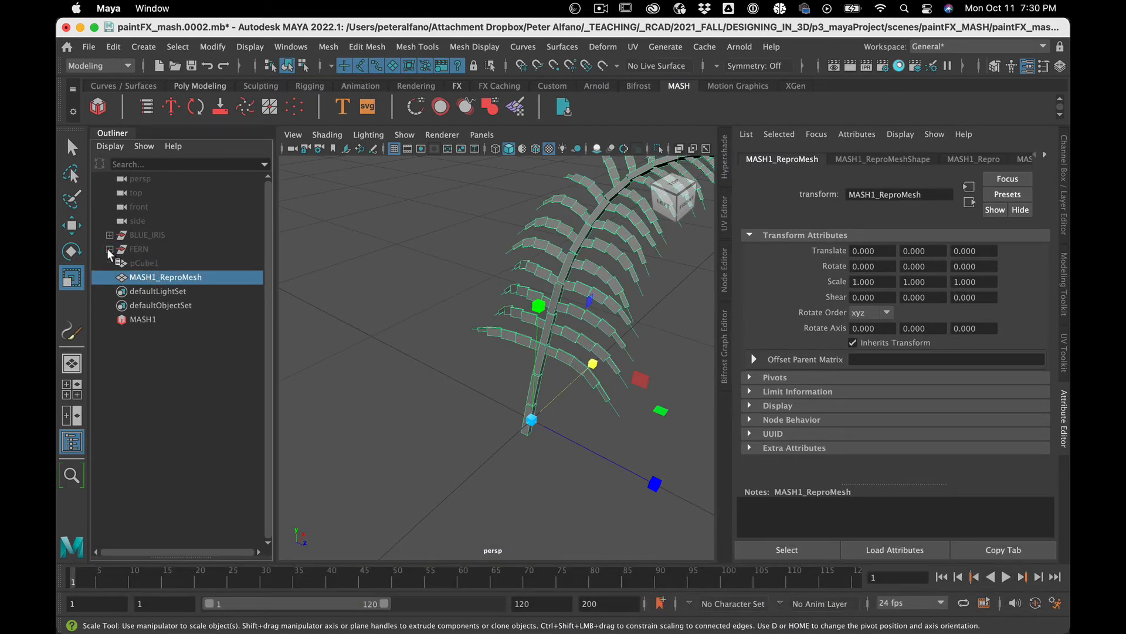
pyautogui.click(140, 265)
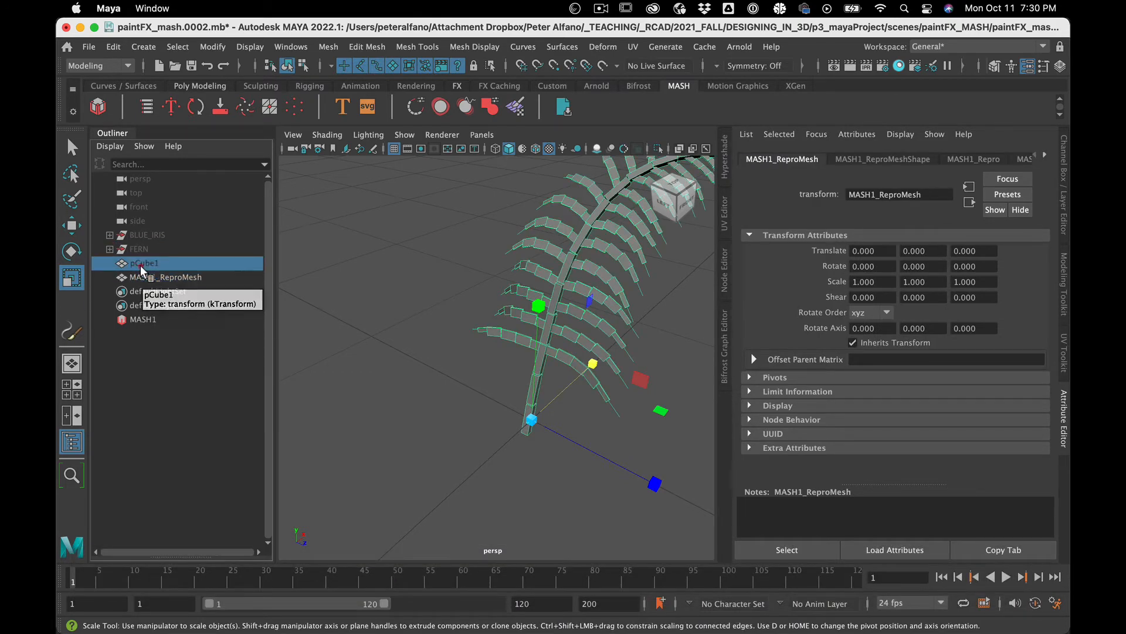
pyautogui.keyDown('shift'); pyautogui.click(140, 275); pyautogui.keyUp('shift')
pyautogui.moveTo(141, 276); pyautogui.dragTo(140, 251)
# Step: Rename the MASH1 network to FERN_MASH1
pyautogui.doubleClick(141, 290)
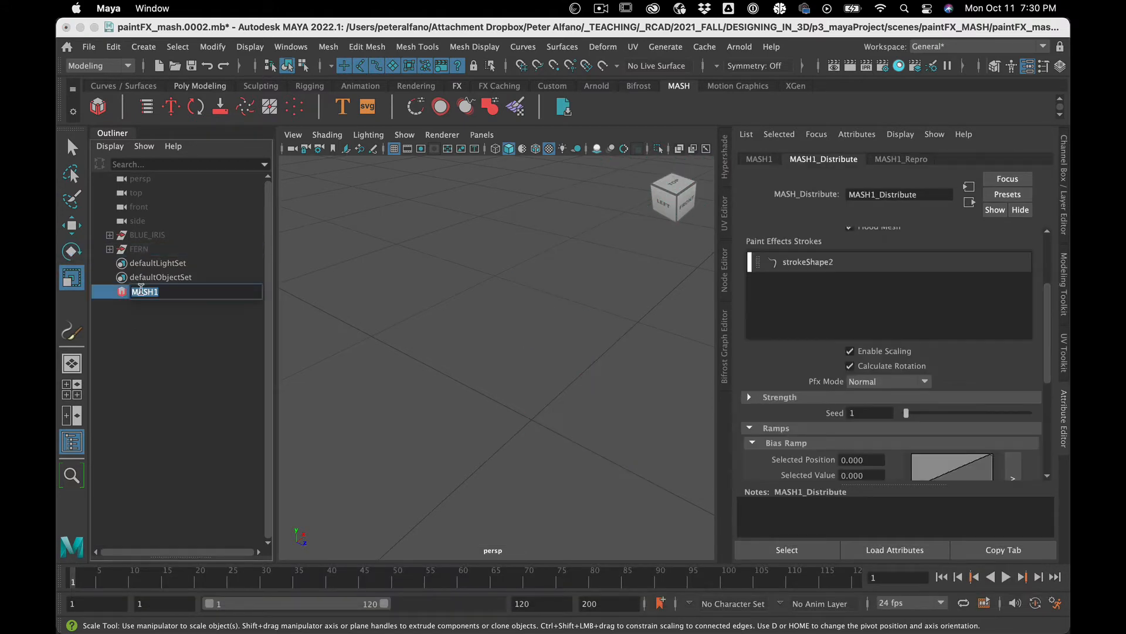
pyautogui.hotkey('alt', 'Left')
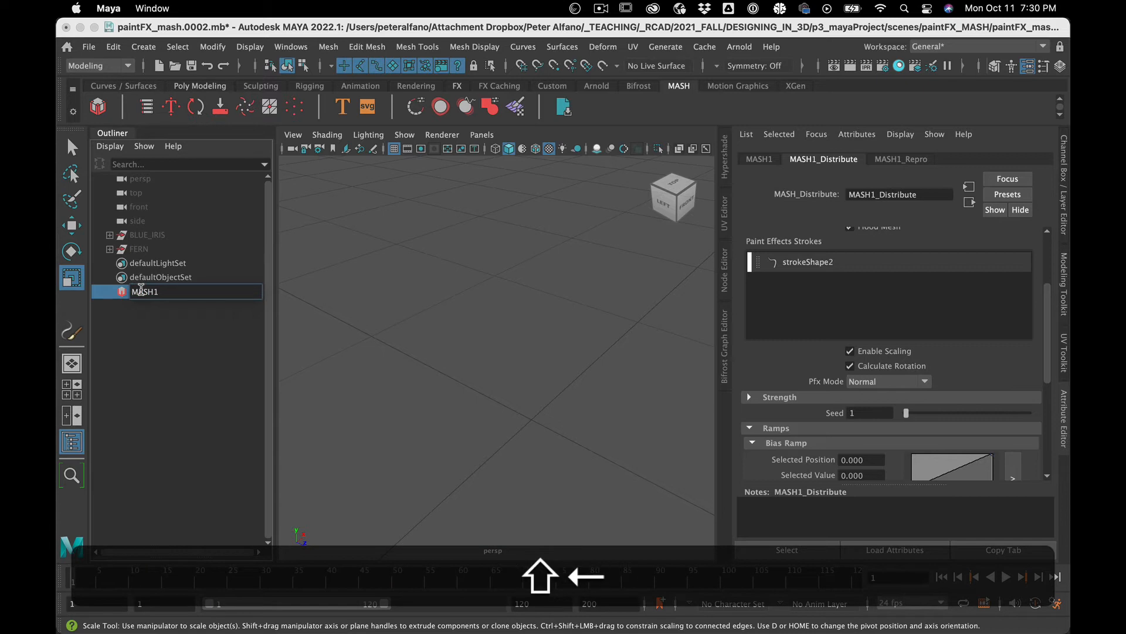
pyautogui.write('FERN_')
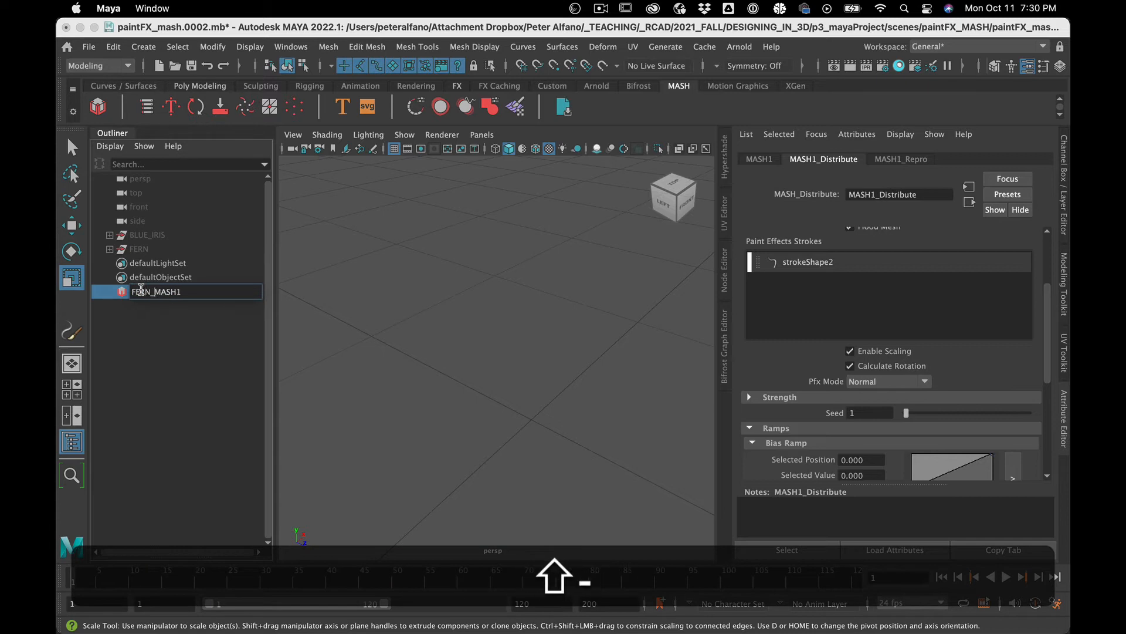
pyautogui.press('Return')
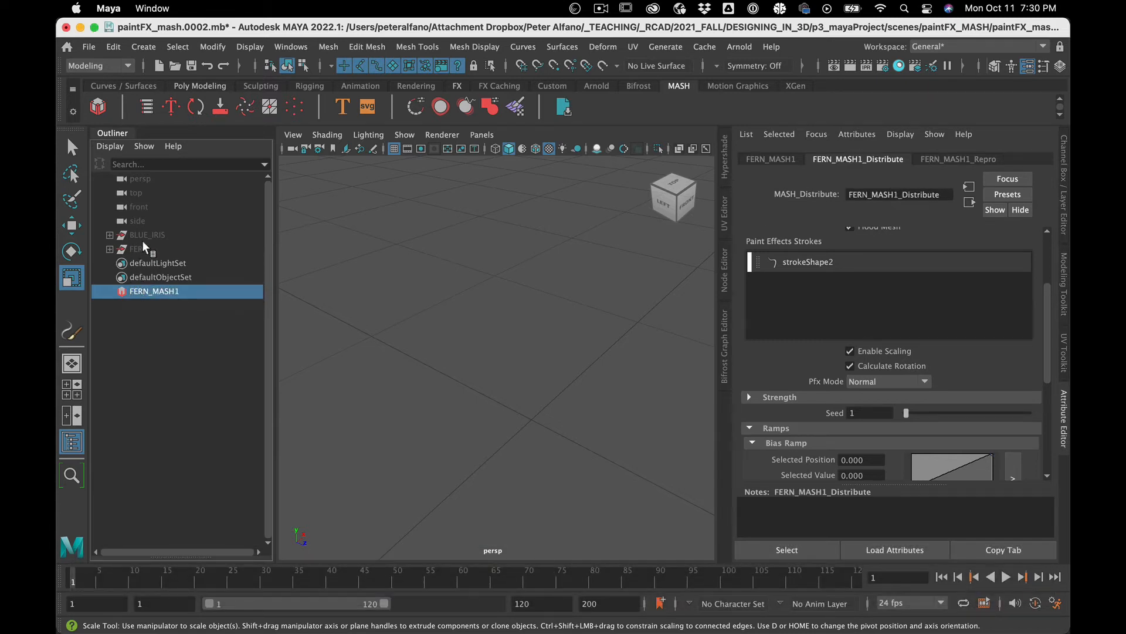
# Step: Expand the BLUE_IRIS group and unhide it in the scene
pyautogui.click(142, 237)
pyautogui.click(109, 234)
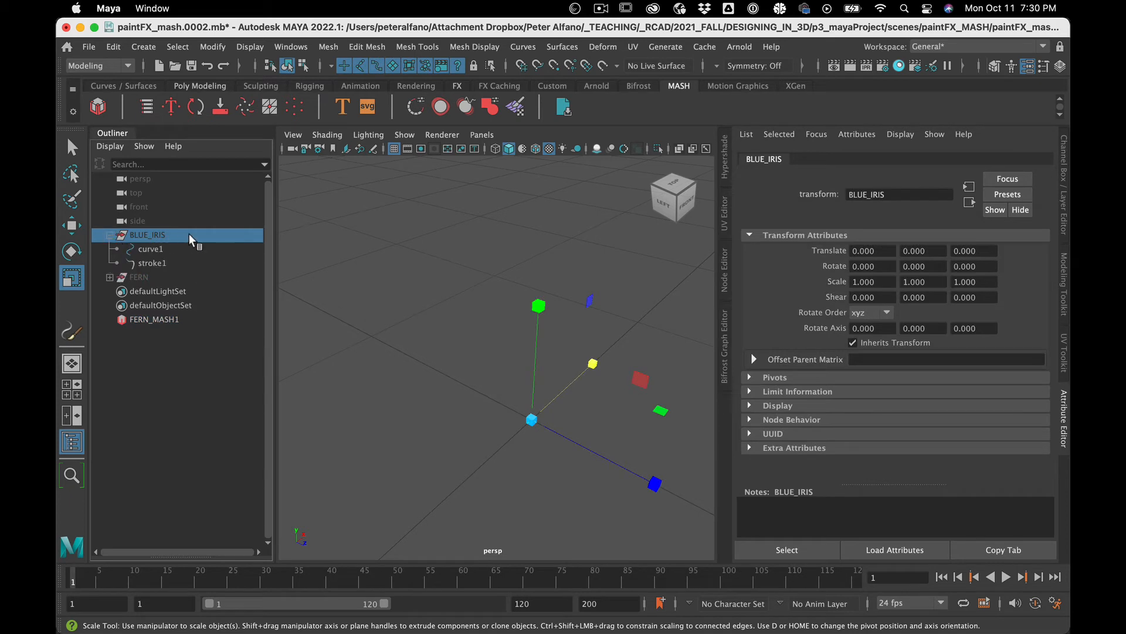
pyautogui.click(169, 264)
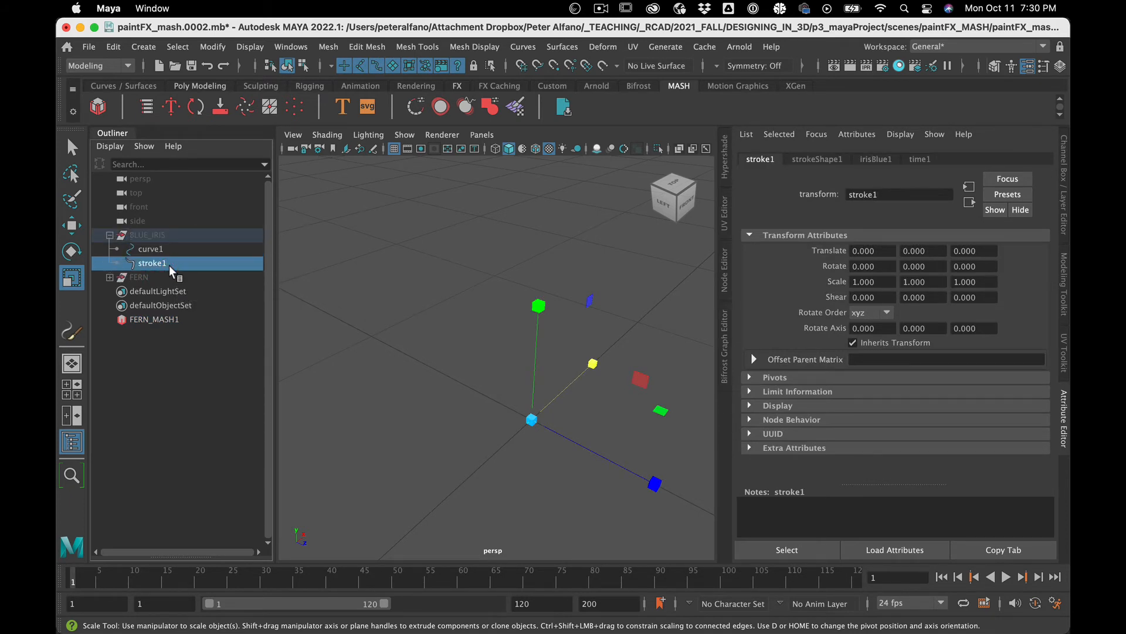
pyautogui.click(167, 234)
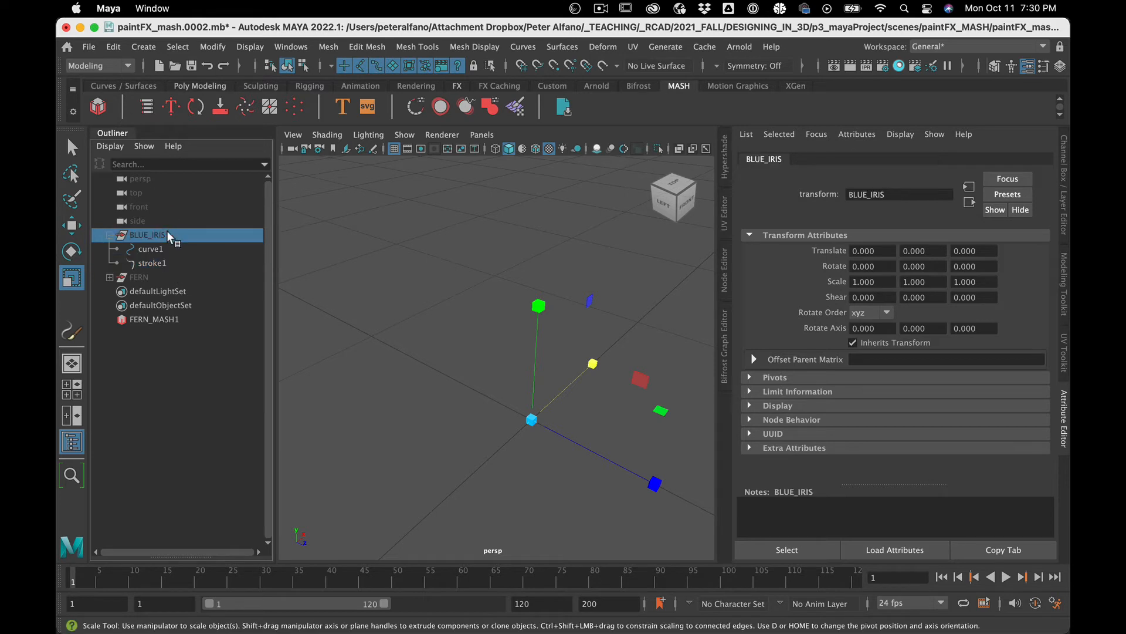
pyautogui.hotkey('shift', 'h')
pyautogui.scroll(-5, 438, 371)
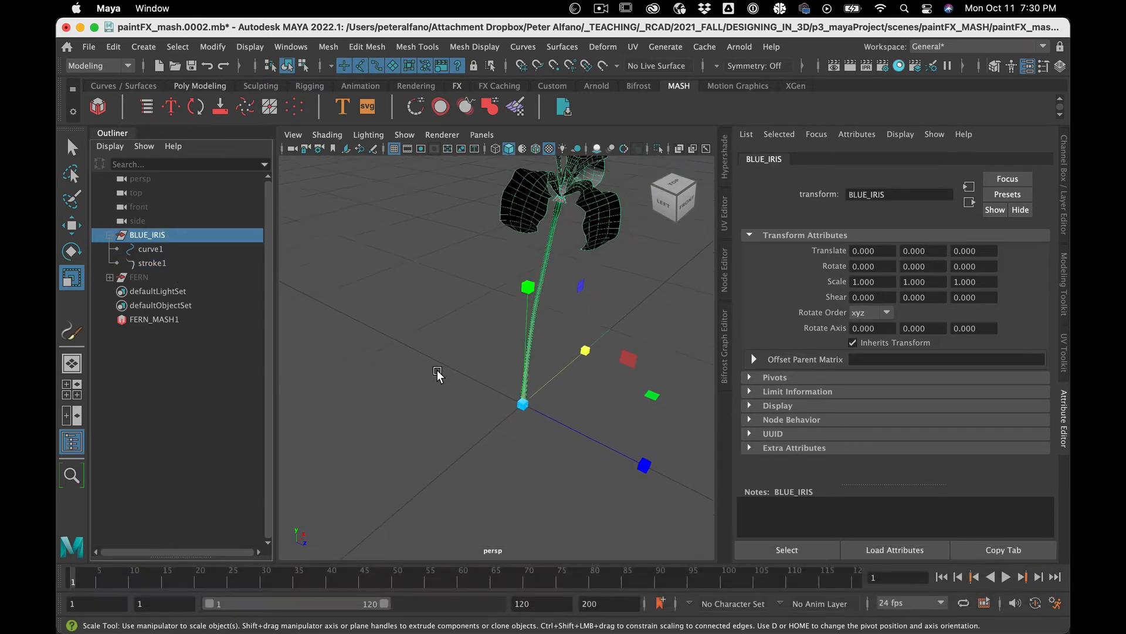
# Step: Convert stroke1 of the blue iris from Paint Effects to polygons with quad output and hidden strokes
pyautogui.click(197, 262)
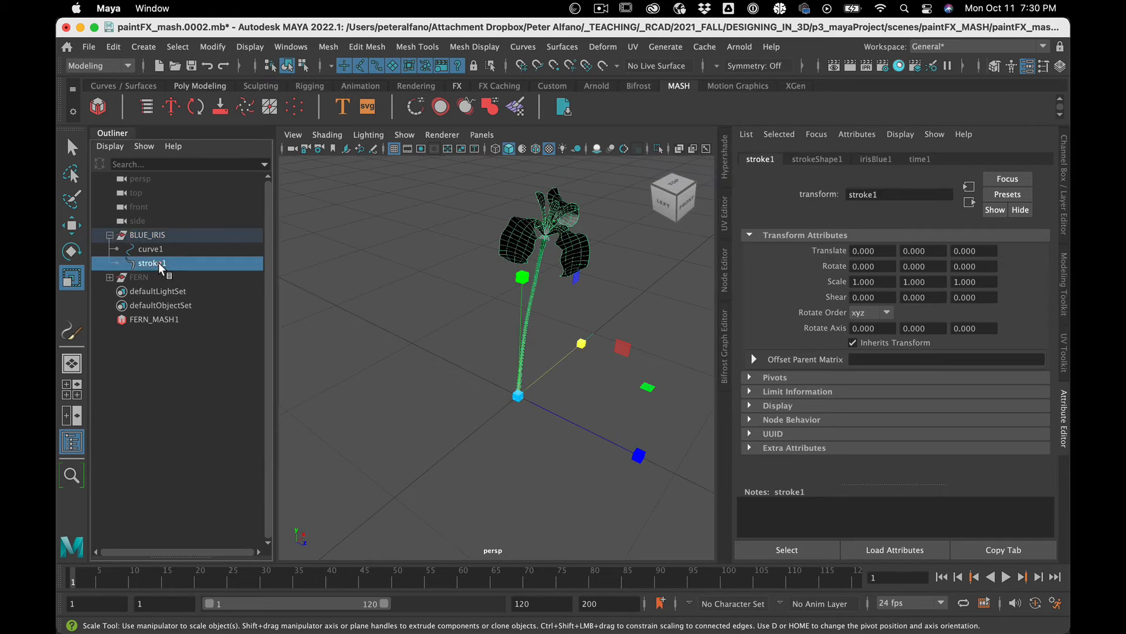
pyautogui.click(206, 47)
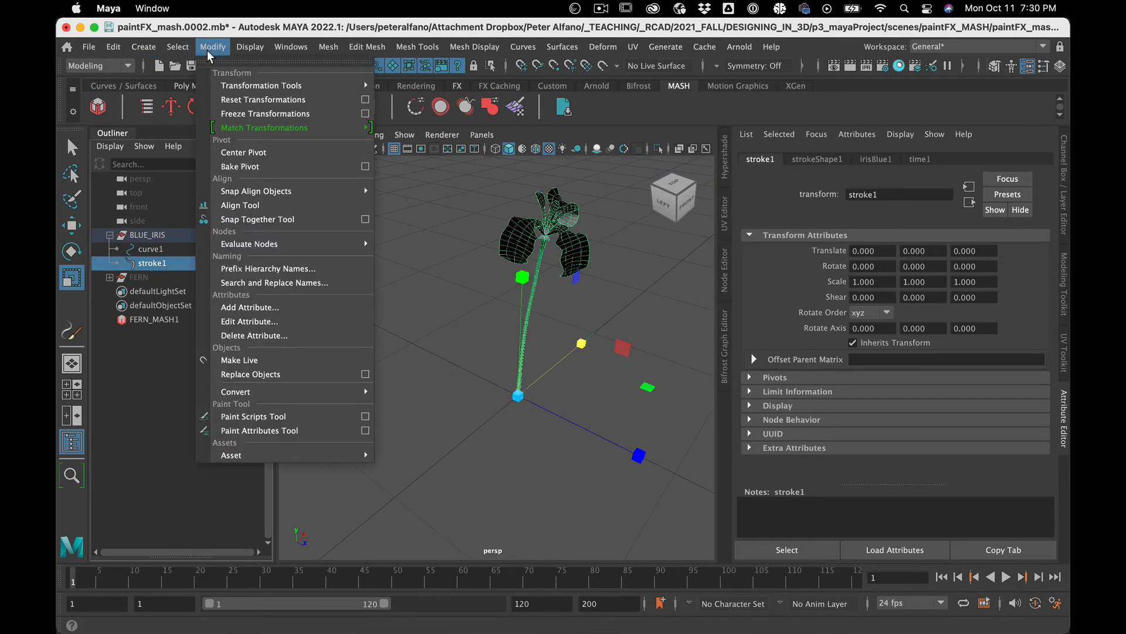
pyautogui.moveTo(344, 392)
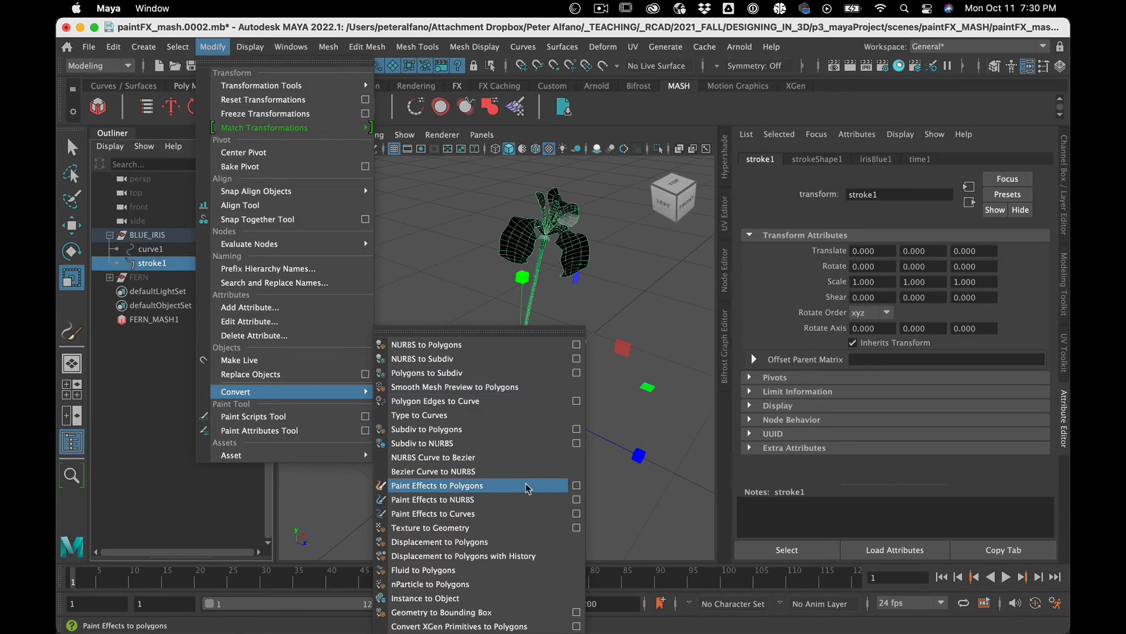
pyautogui.click(576, 485)
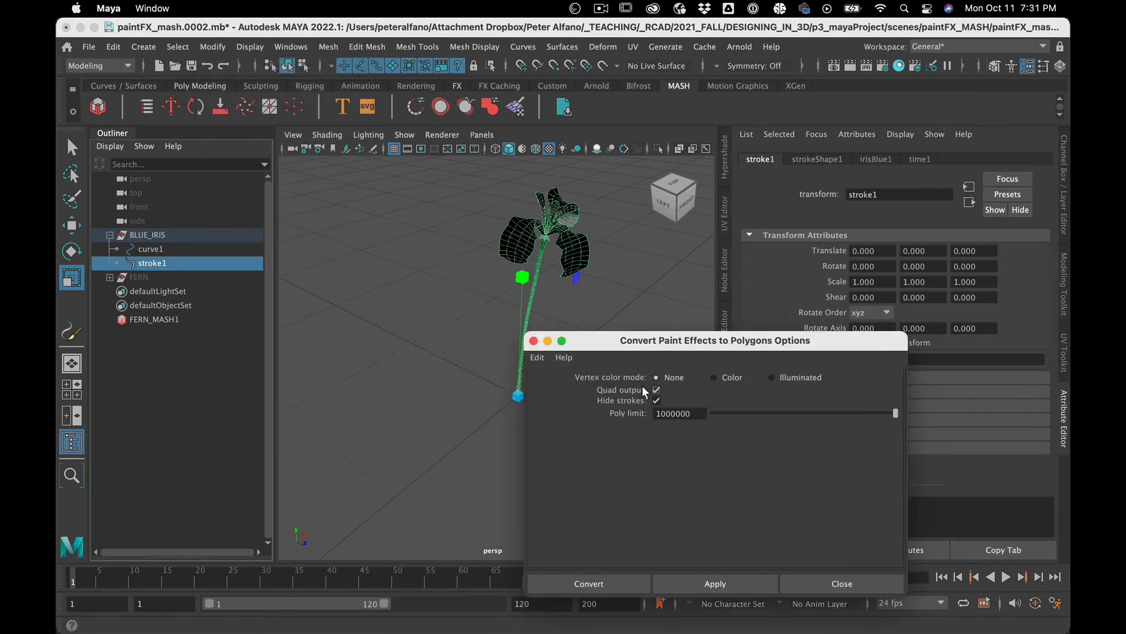
pyautogui.click(746, 582)
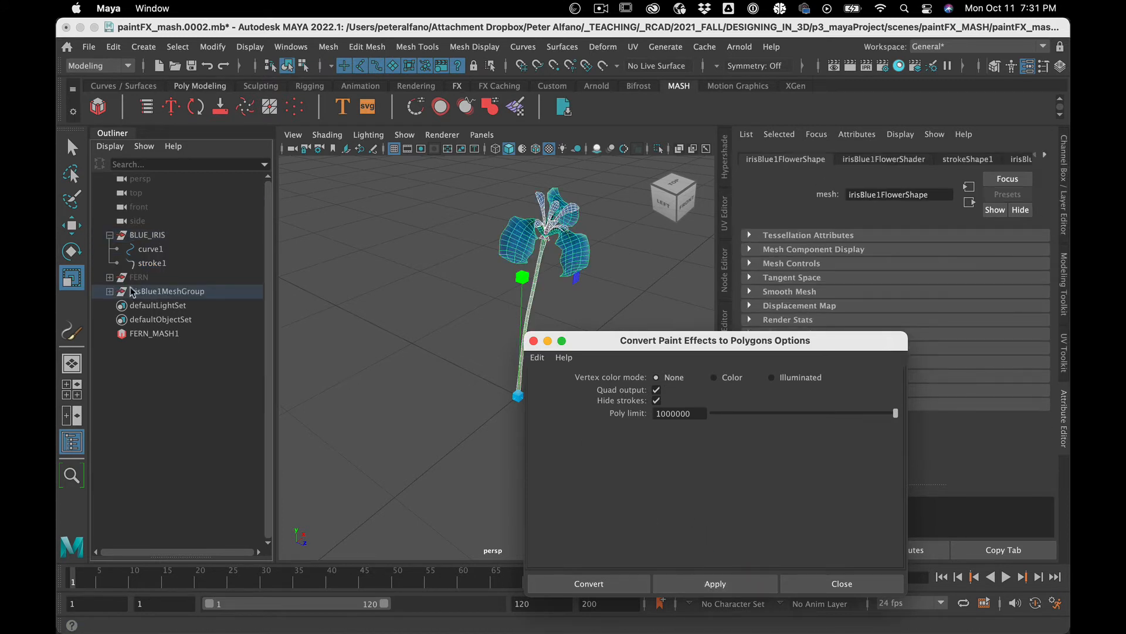
# Step: Move the converted irisBlue1Main, irisBlue1Leaf and irisBlue1Flower meshes into the BLUE_IRIS group and hide curve1 and stroke1
pyautogui.click(109, 291)
pyautogui.moveTo(173, 285); pyautogui.dragTo(167, 235)
pyautogui.click(161, 247)
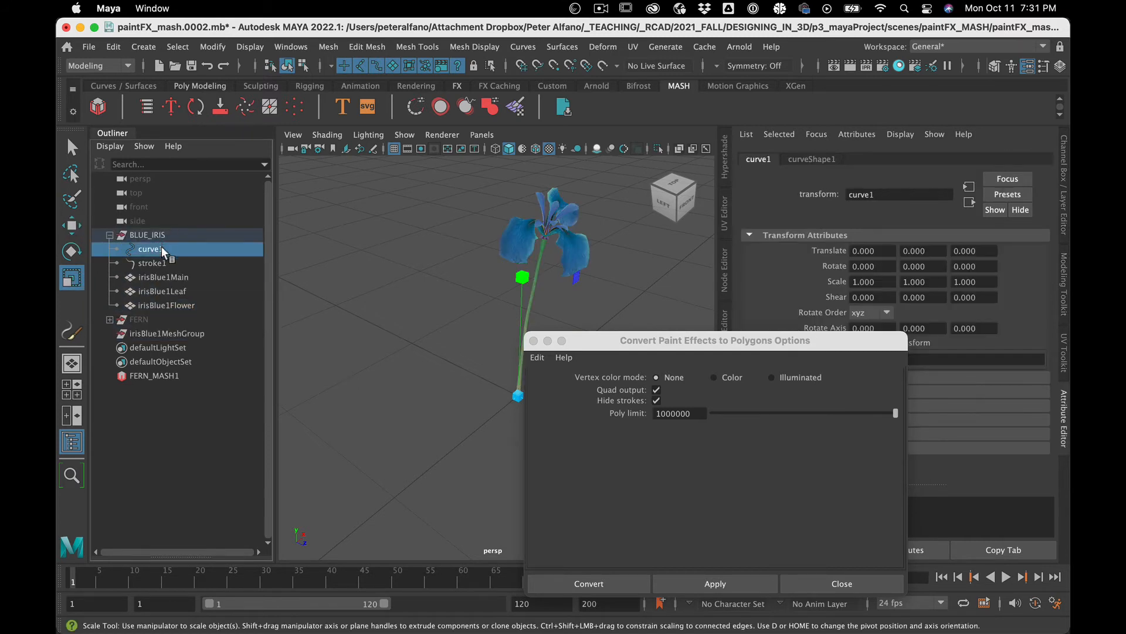
pyautogui.keyDown('shift'); pyautogui.click(161, 260); pyautogui.keyUp('shift')
pyautogui.hotkey('shift', 'h')
pyautogui.press('h')
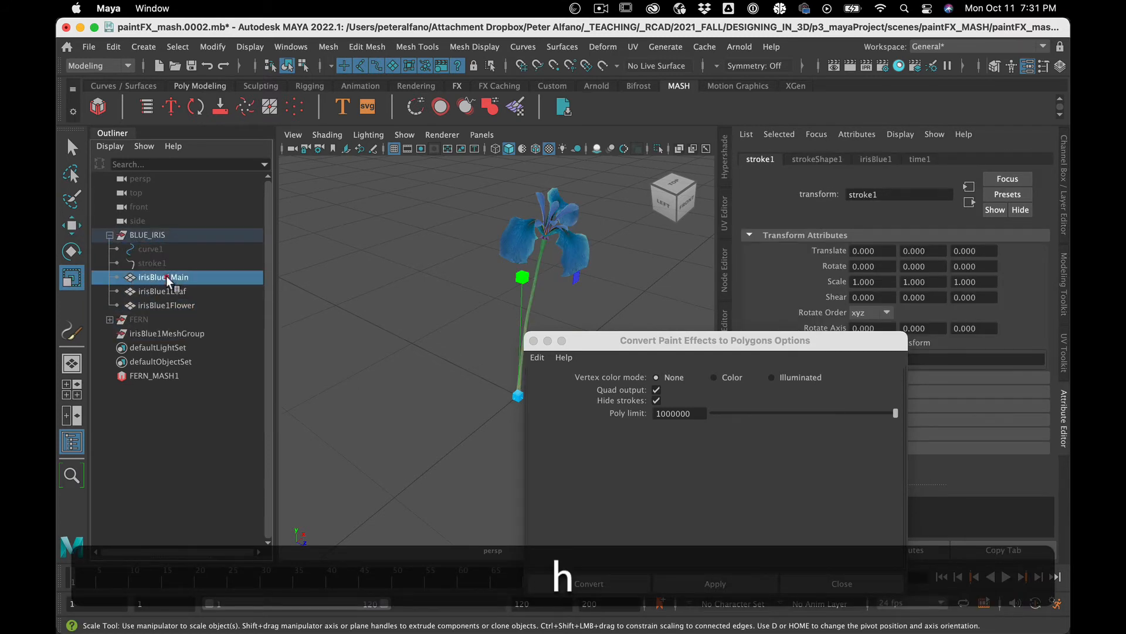
# Step: Close the conversion options, inspect the irisBlue1Main and irisBlue1Flower meshes, and clear the selection
pyautogui.click(165, 277)
pyautogui.click(534, 341)
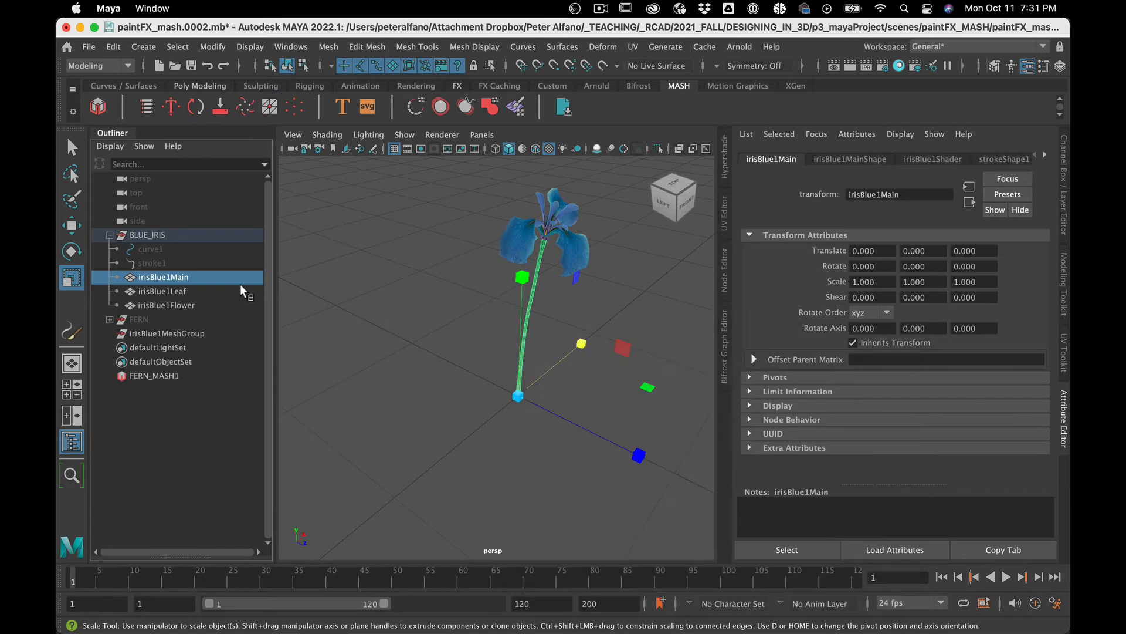
pyautogui.click(186, 304)
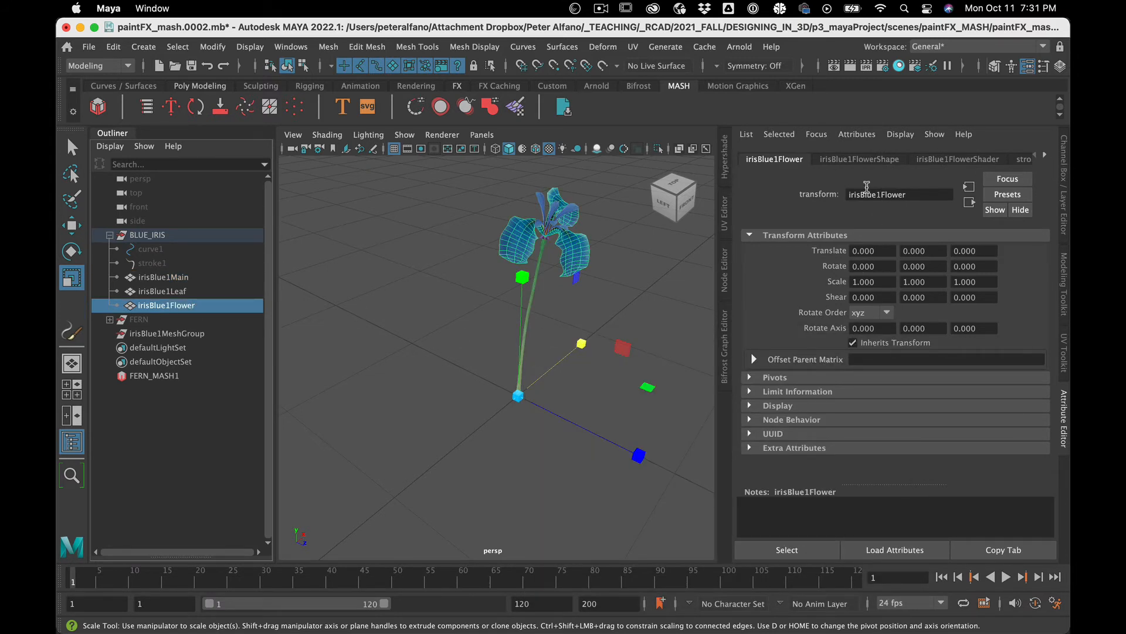
pyautogui.click(368, 426)
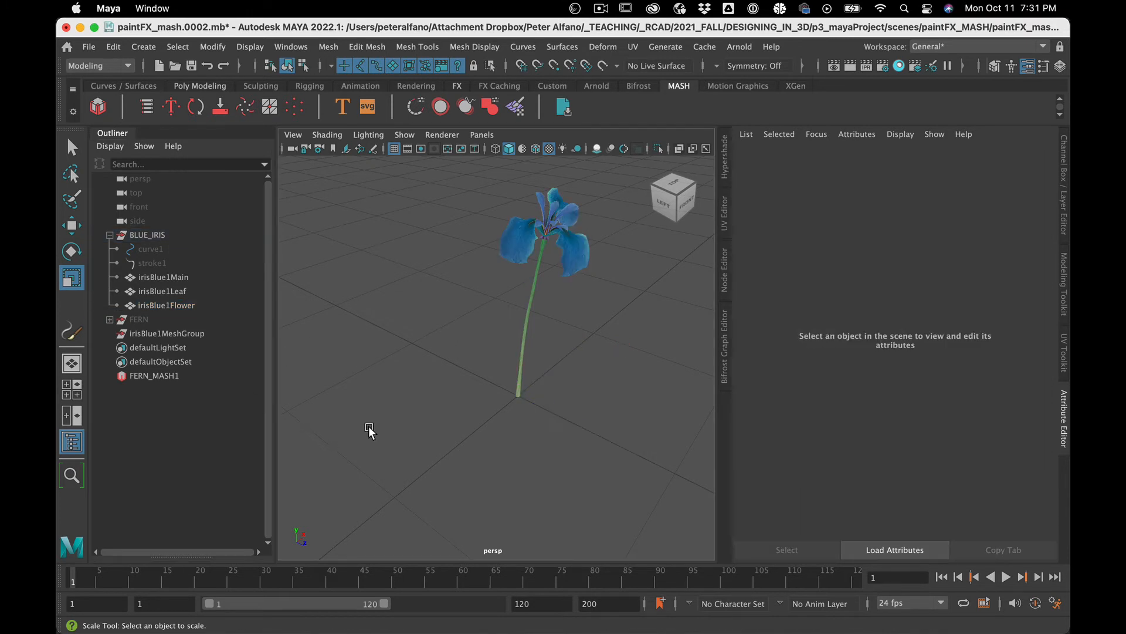
# Step: Create a polygon platonic solid at the origin and scale it down uniformly to about 0.063
pyautogui.click(165, 376)
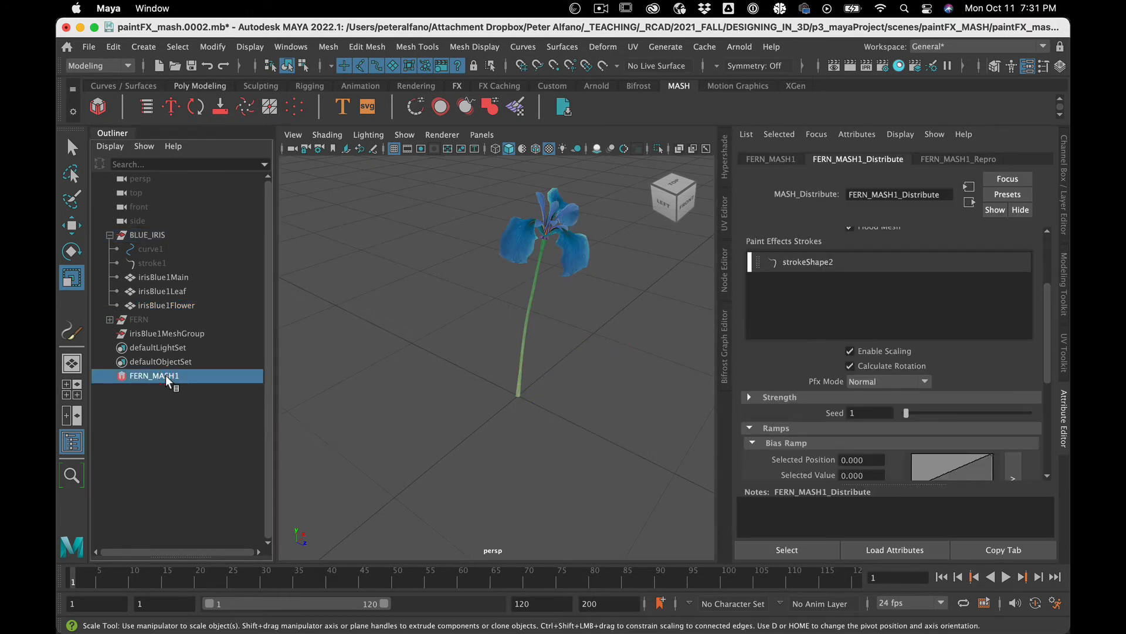
pyautogui.click(354, 296)
pyautogui.click(143, 46)
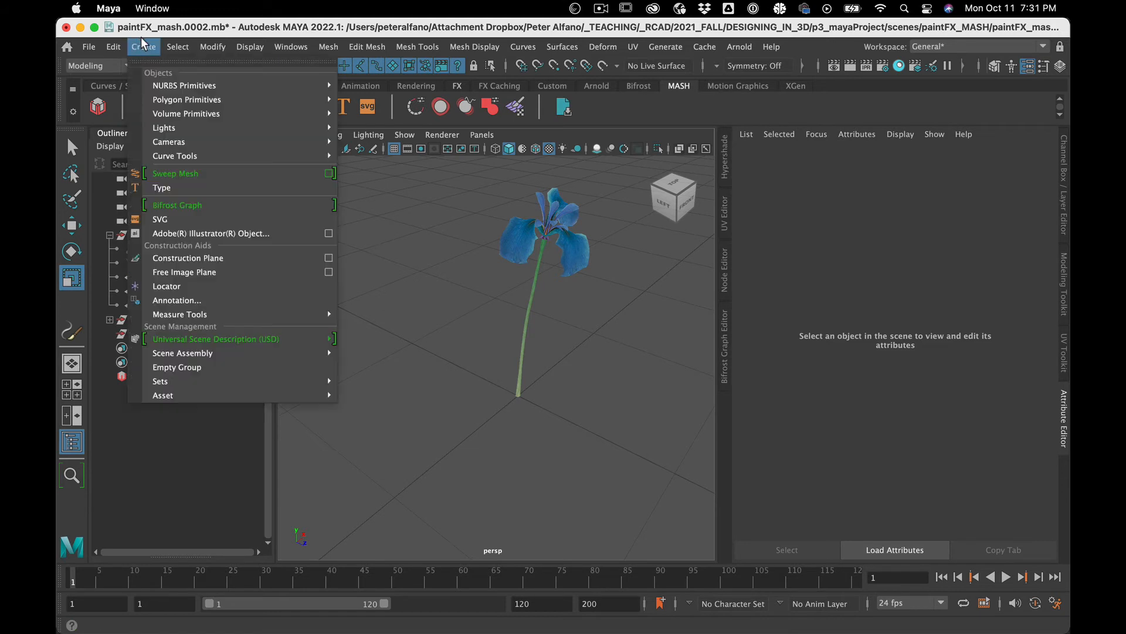
pyautogui.moveTo(193, 85)
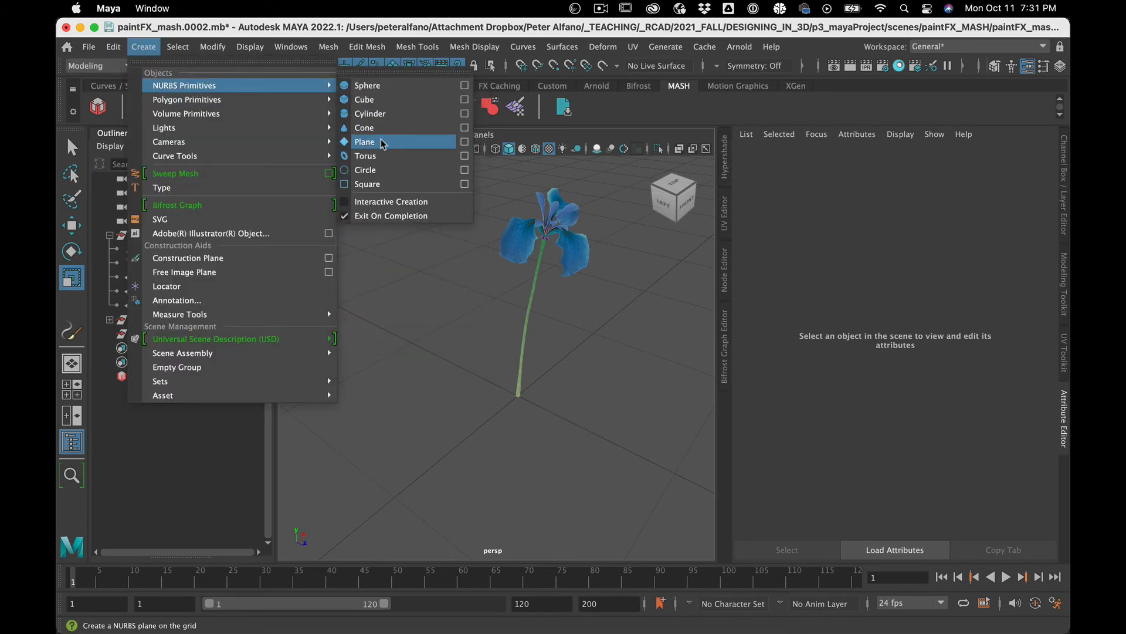
pyautogui.moveTo(307, 116)
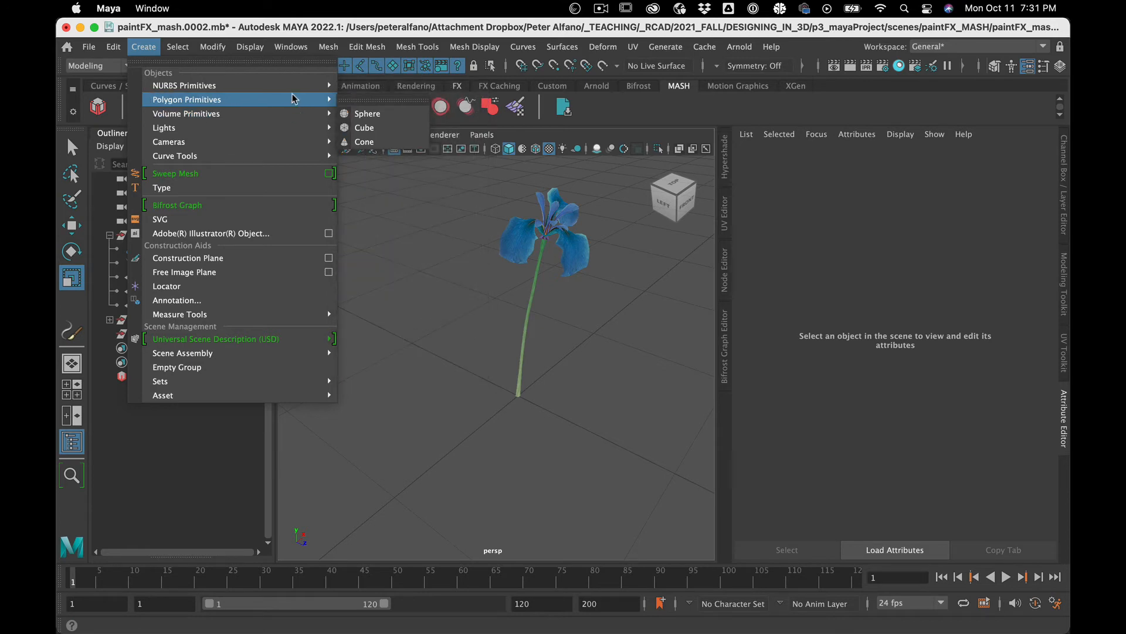
pyautogui.moveTo(297, 88)
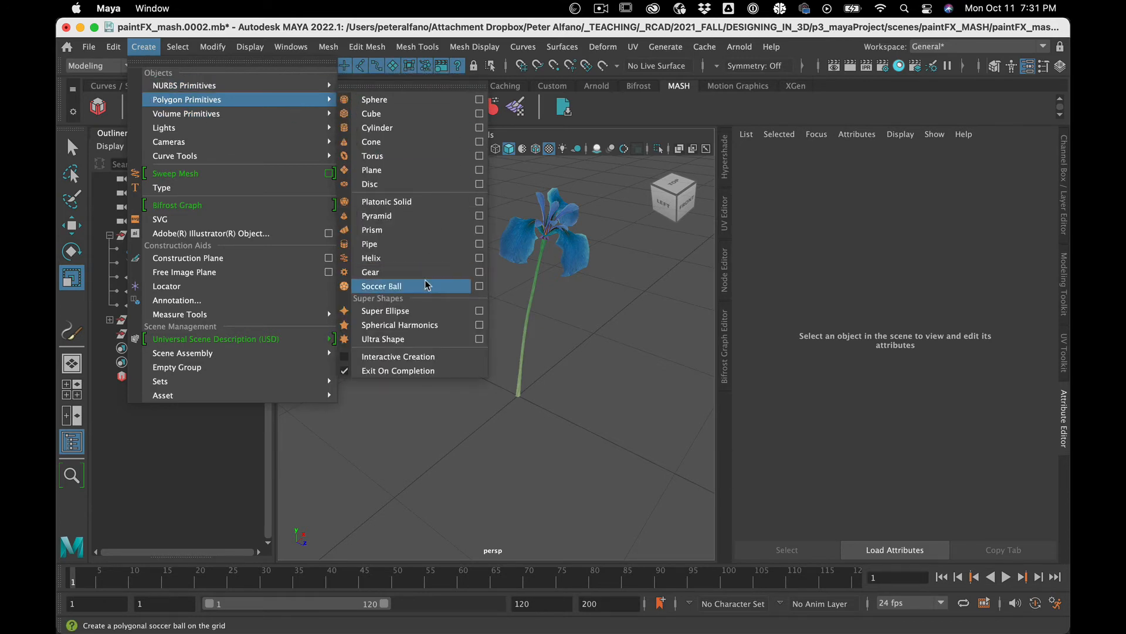
pyautogui.click(405, 201)
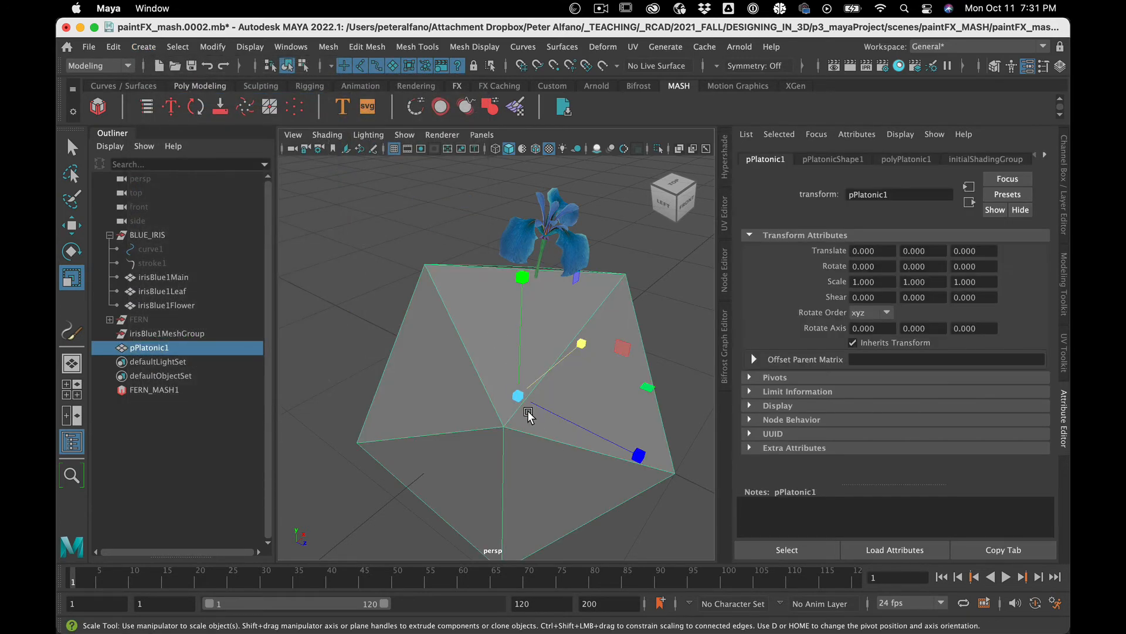
pyautogui.moveTo(519, 394); pyautogui.dragTo(285, 422)
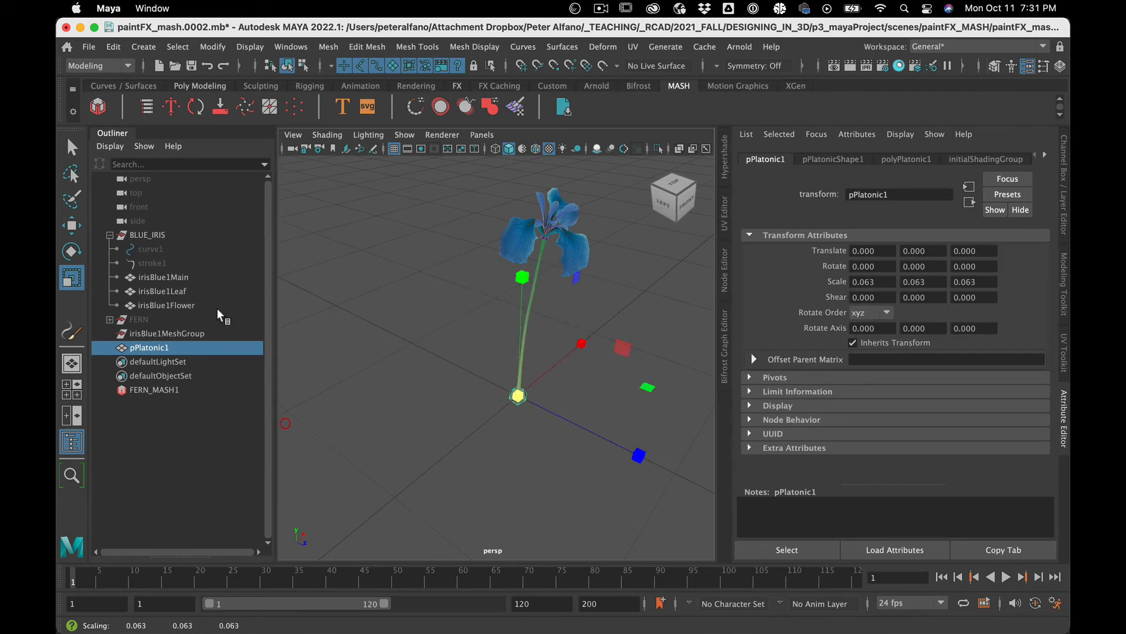
# Step: Create a MASH network from the platonic solid and distribute it by Mesh with irisBlue1Flower as the input mesh
pyautogui.click(97, 107)
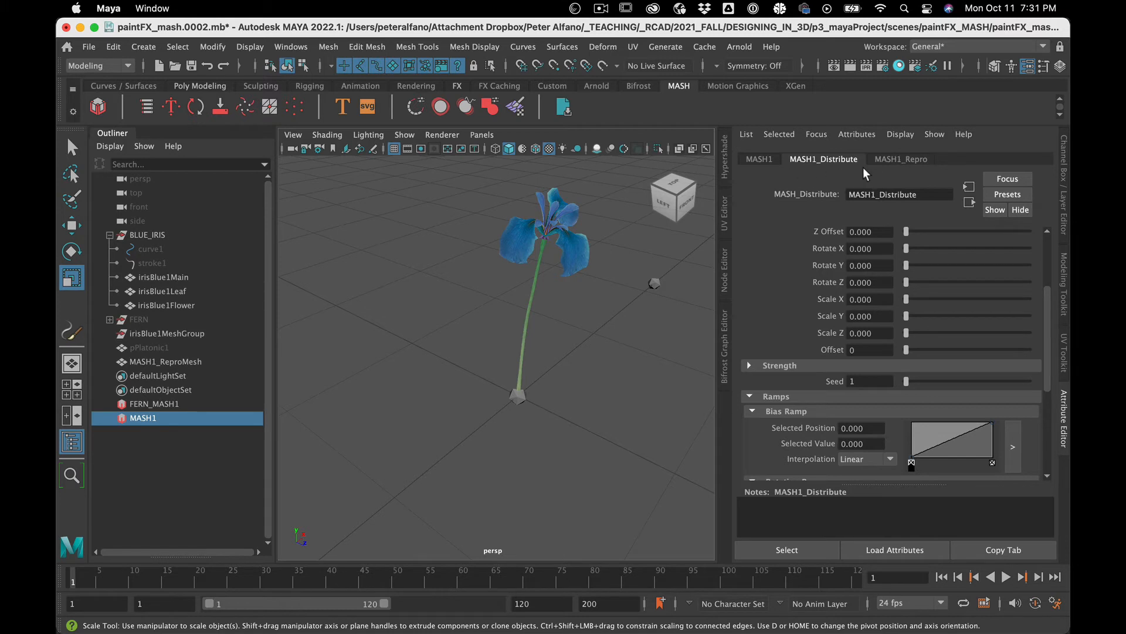
pyautogui.click(179, 408)
pyautogui.click(179, 416)
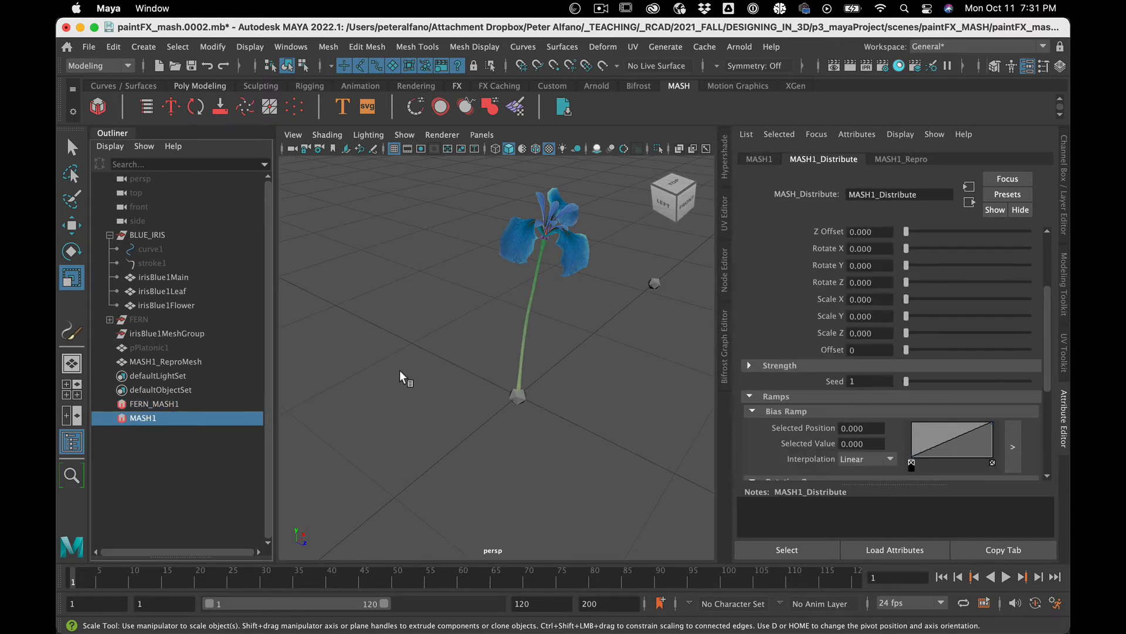
pyautogui.scroll(4, 876, 315)
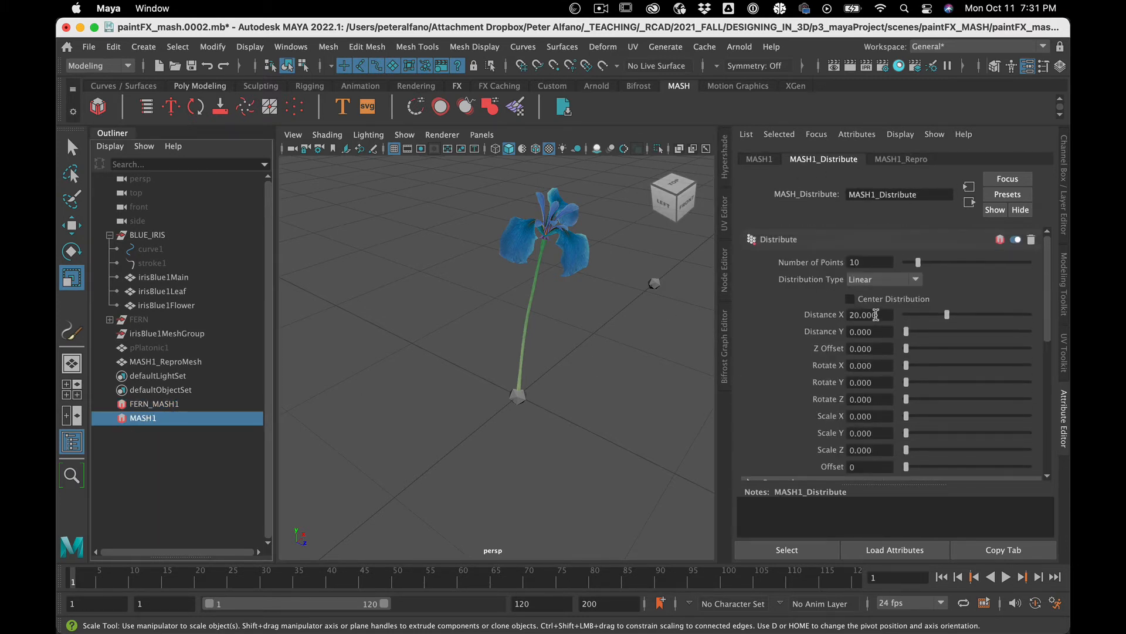
pyautogui.click(885, 278)
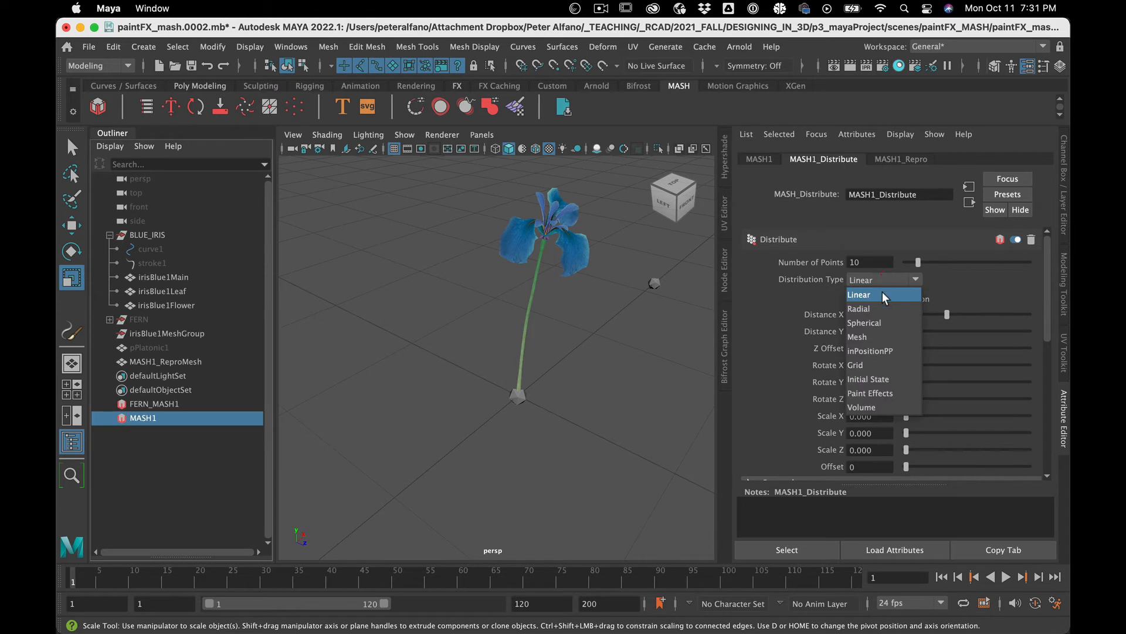
pyautogui.click(866, 338)
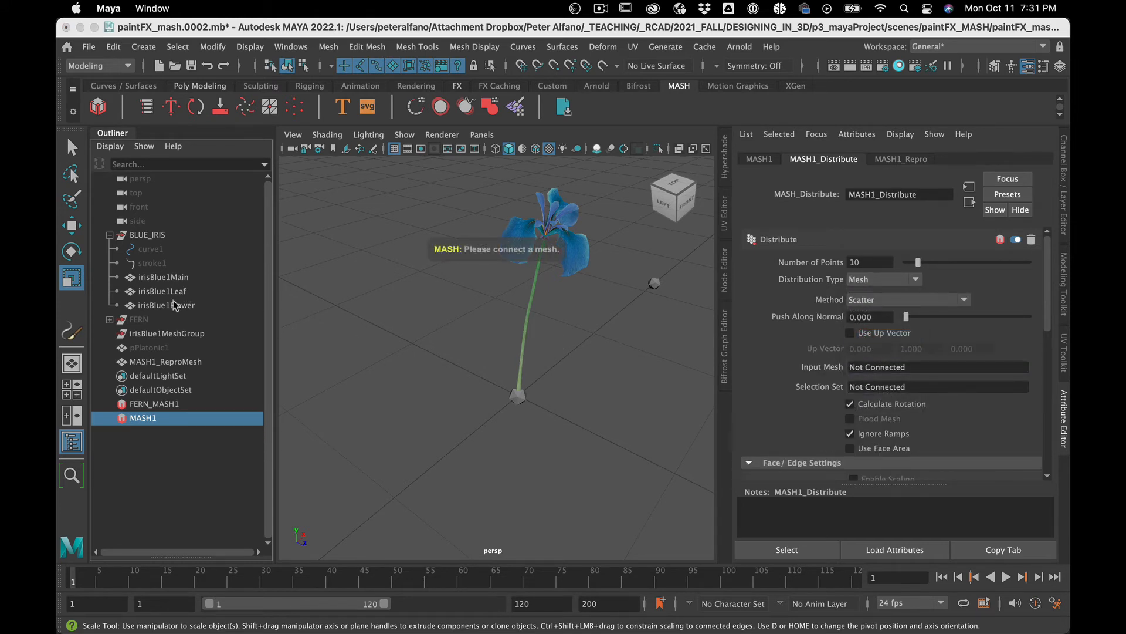
pyautogui.moveTo(172, 311); pyautogui.dragTo(934, 376, button='middle')
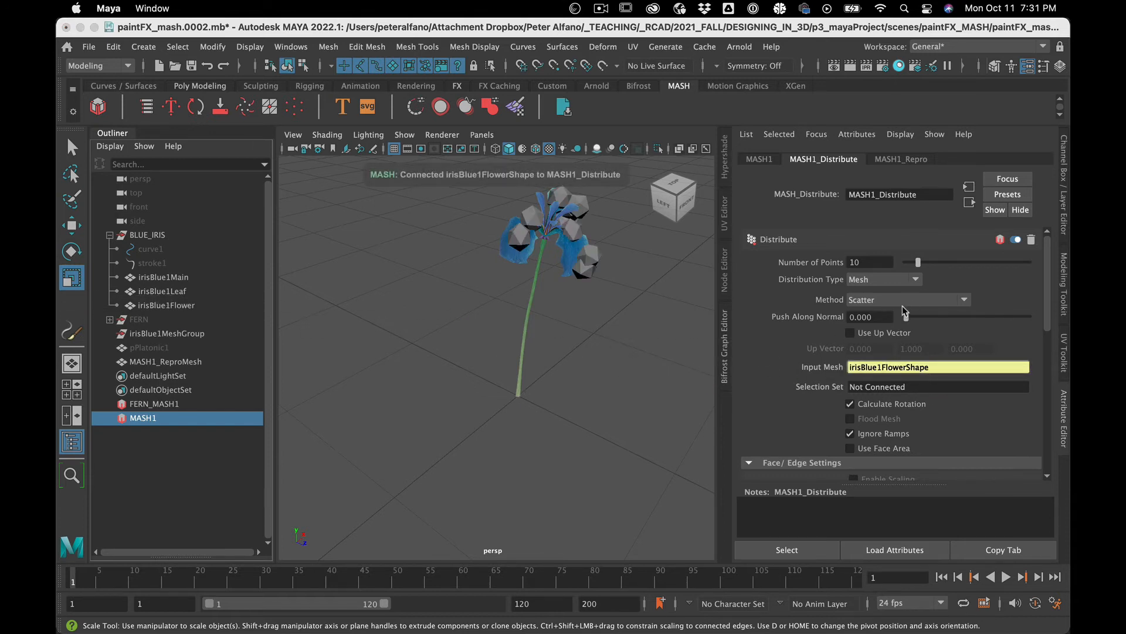
# Step: Set the number of points in the MASH1 distribution to 3000
pyautogui.moveTo(931, 261); pyautogui.dragTo(1028, 262)
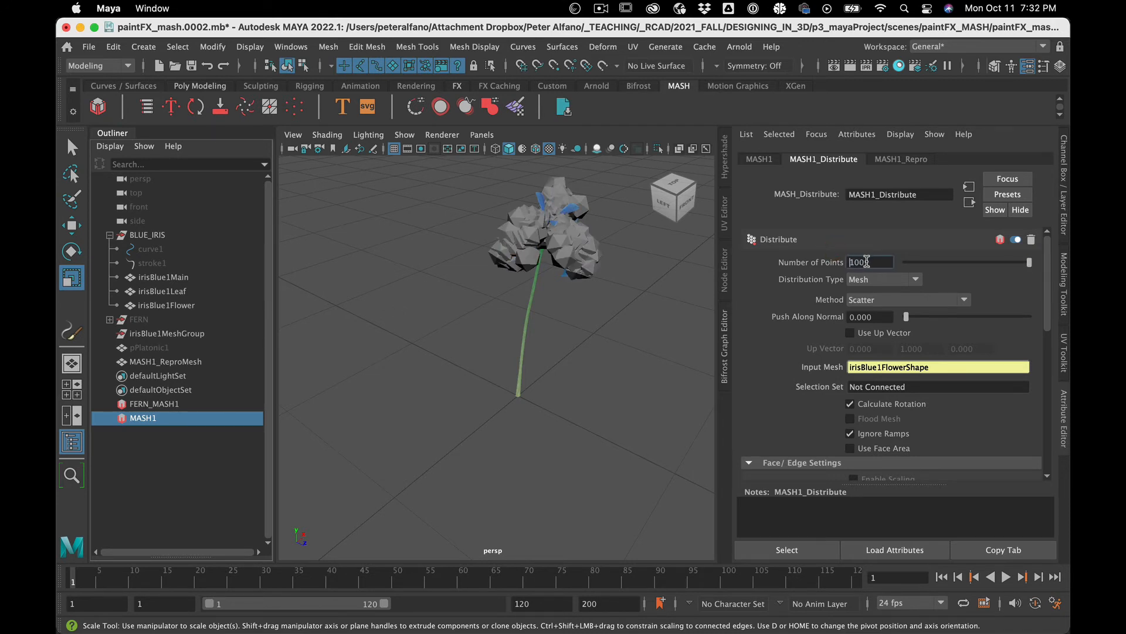
pyautogui.moveTo(872, 261); pyautogui.dragTo(773, 239)
pyautogui.write('3000')
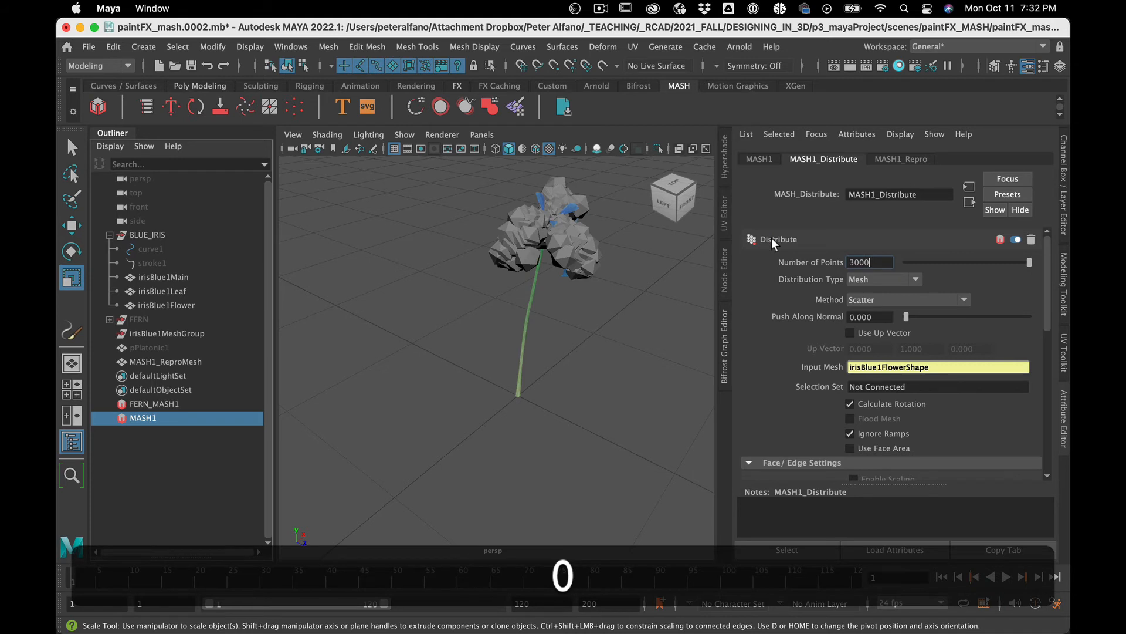
pyautogui.press('Return')
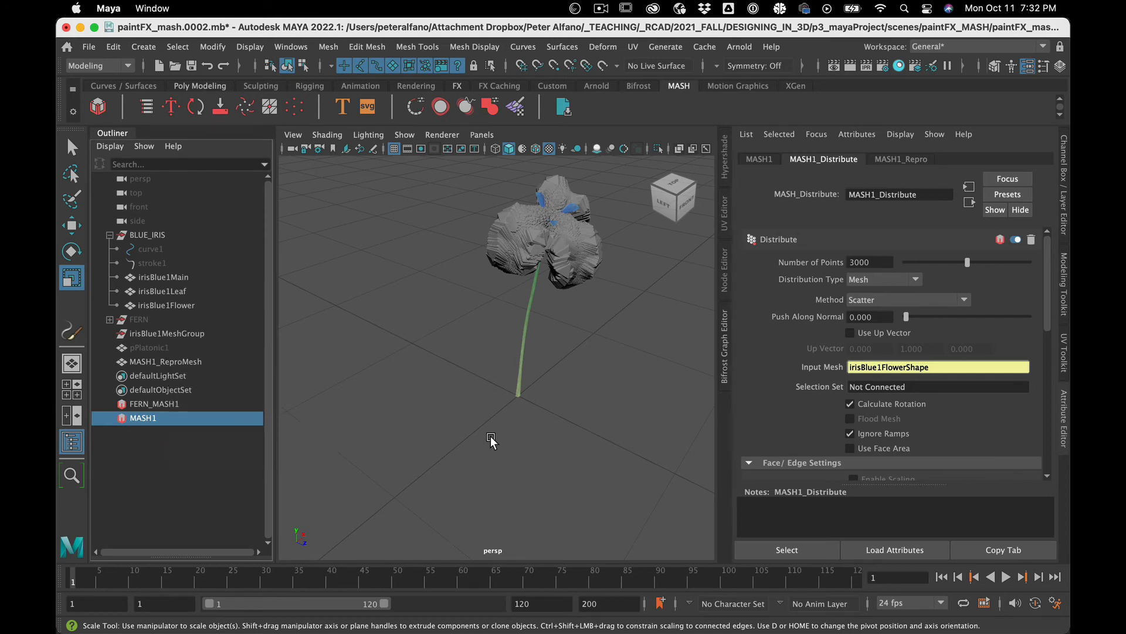
# Step: Scale the source solid pPlatonic1 down uniformly to about 0.003 and check its copies on the petals up close
pyautogui.click(173, 347)
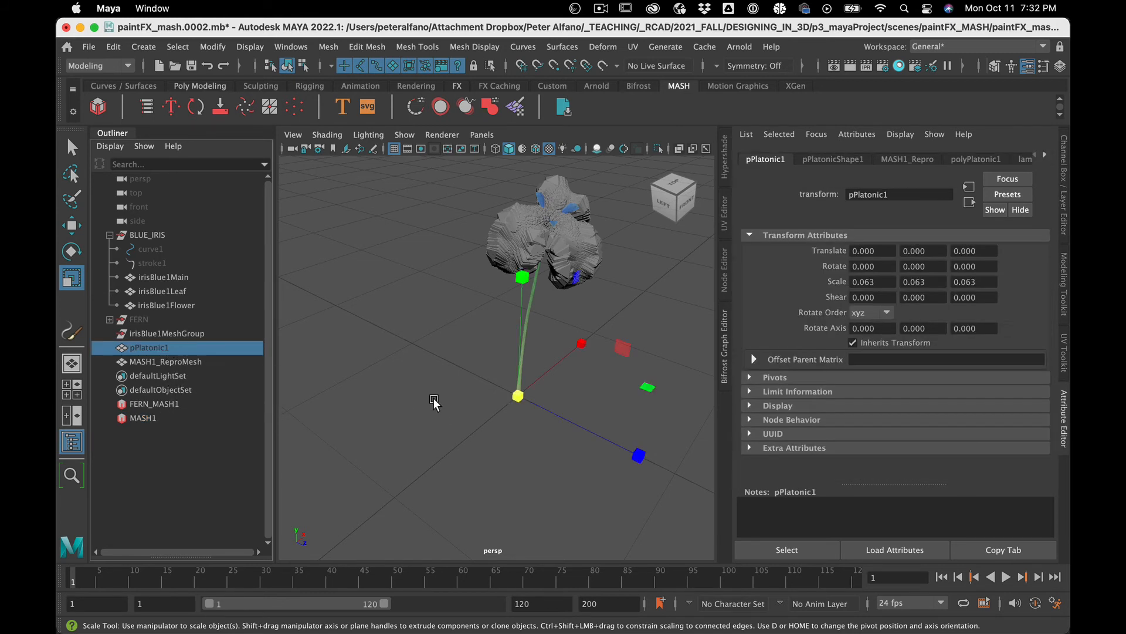
pyautogui.click(519, 395)
pyautogui.moveTo(518, 395); pyautogui.dragTo(498, 392)
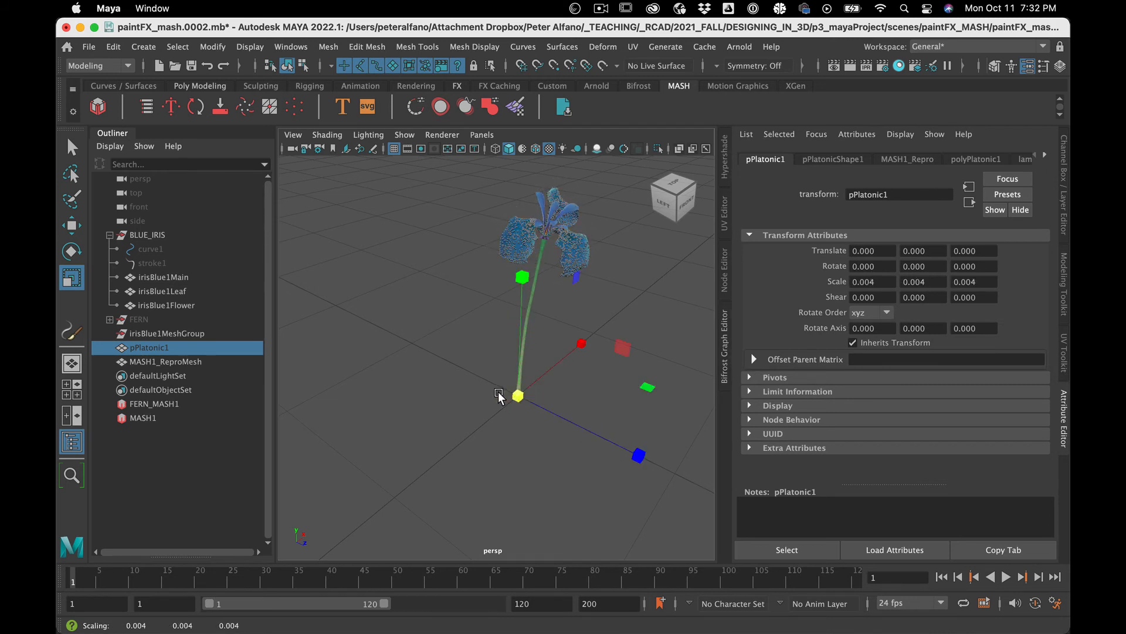
pyautogui.keyDown('alt'); pyautogui.moveTo(634, 294); pyautogui.dragTo(516, 419); pyautogui.keyUp('alt')
pyautogui.keyDown('alt'); pyautogui.scroll(5, 589, 304); pyautogui.keyUp('alt')
pyautogui.scroll(3, 589, 304)
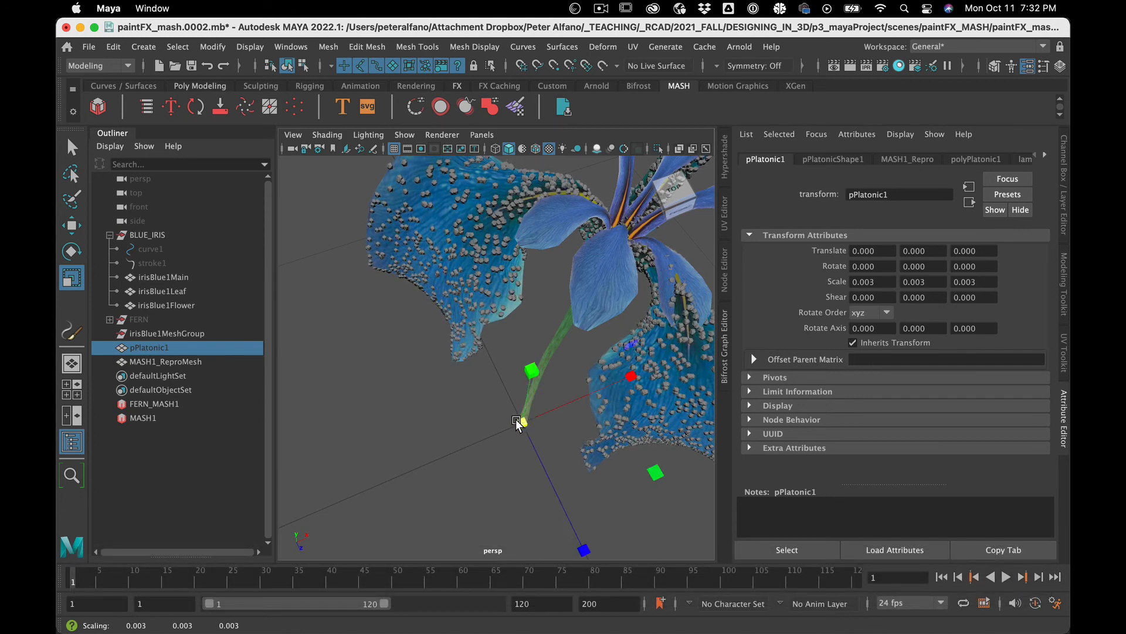
# Step: Review the solid's MASH1_Repro, lambert1 and polyPlatonic1 attributes, and raise the MASH1 distribution's number of points to 6000
pyautogui.click(907, 159)
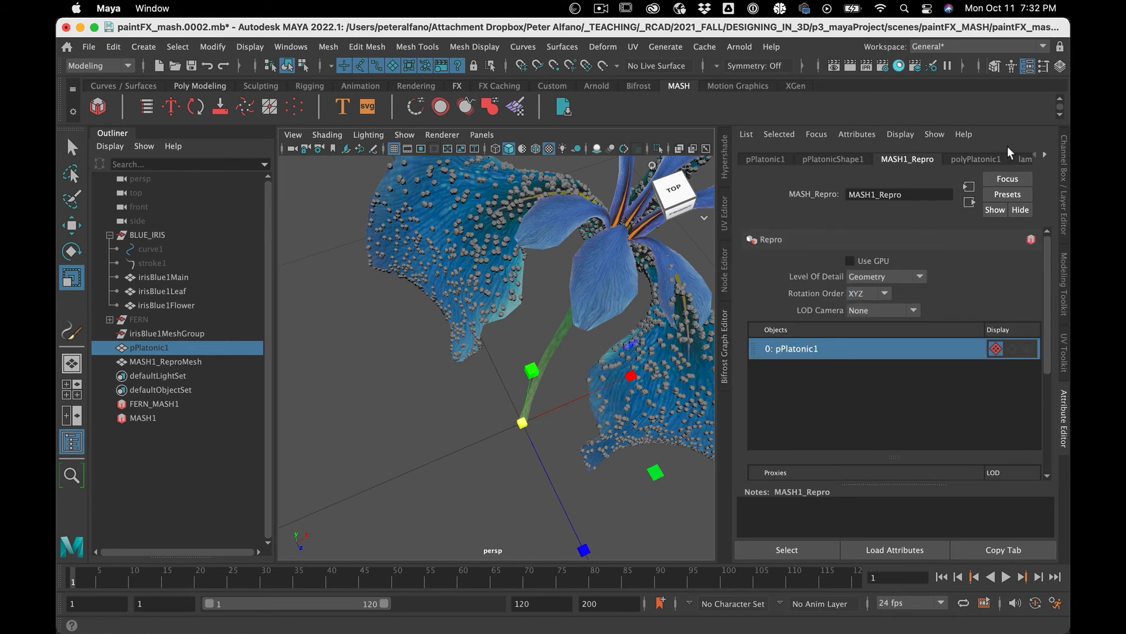
pyautogui.click(1023, 159)
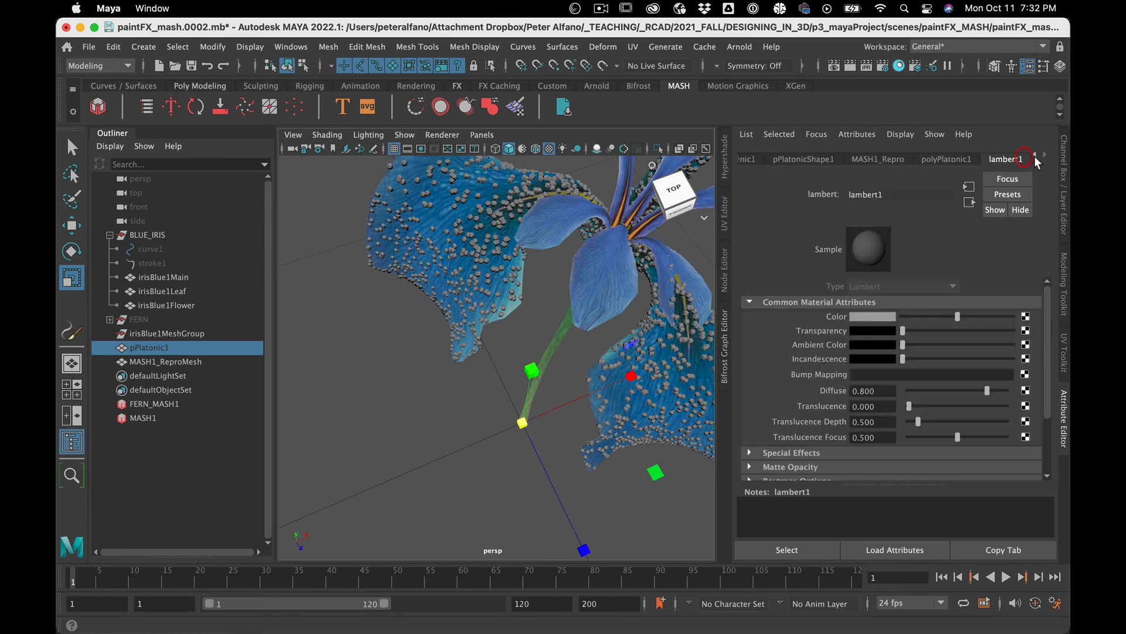
pyautogui.click(957, 158)
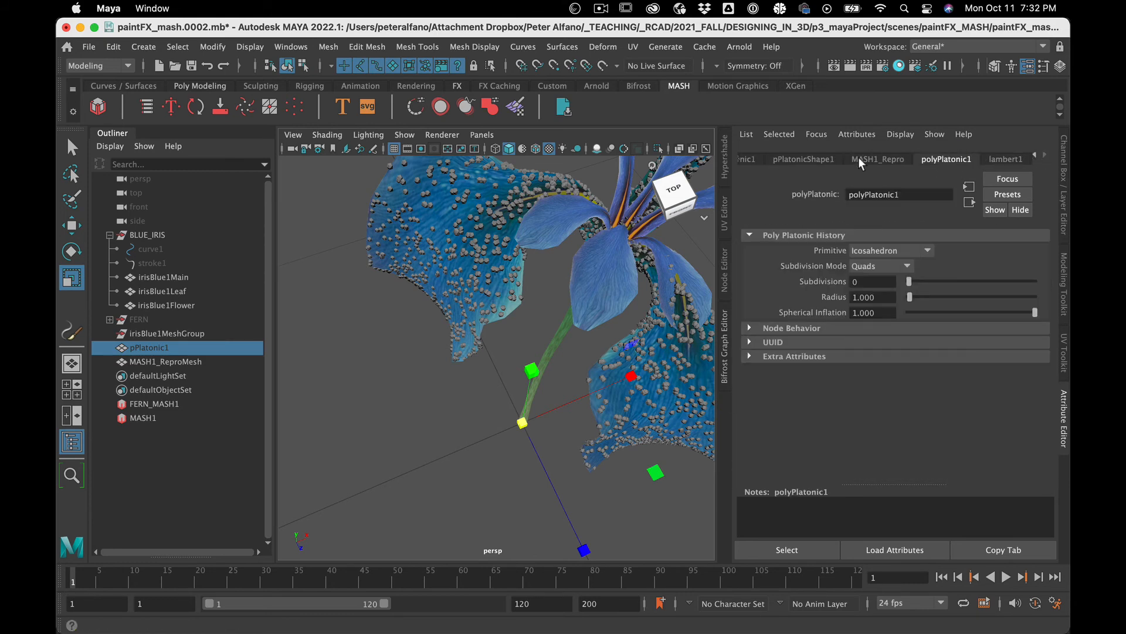
pyautogui.click(143, 418)
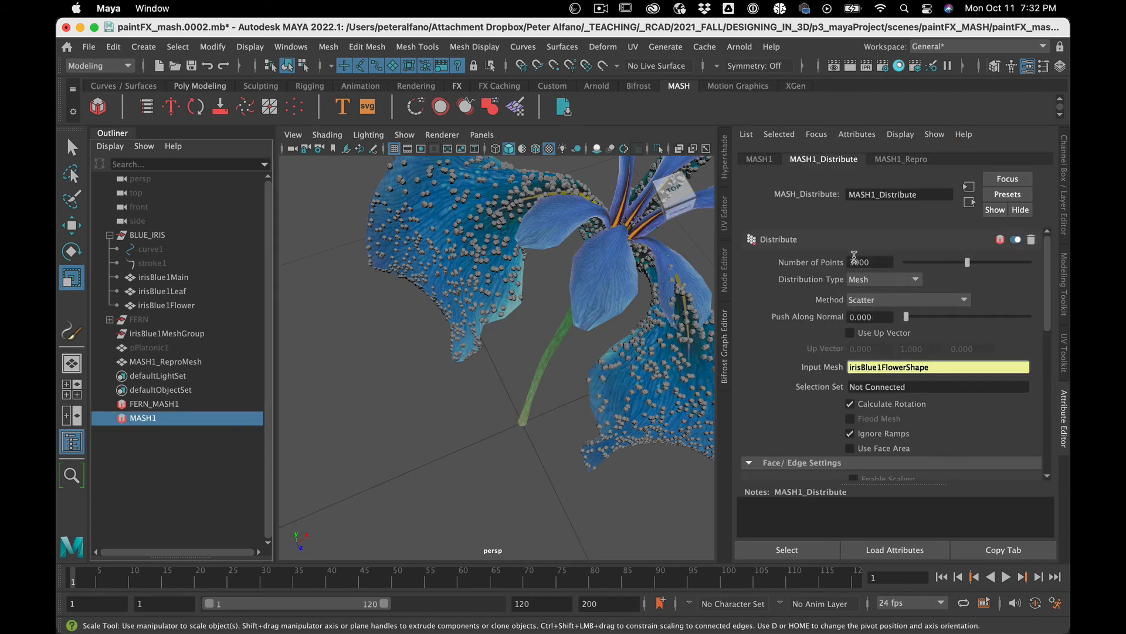
pyautogui.write('6')
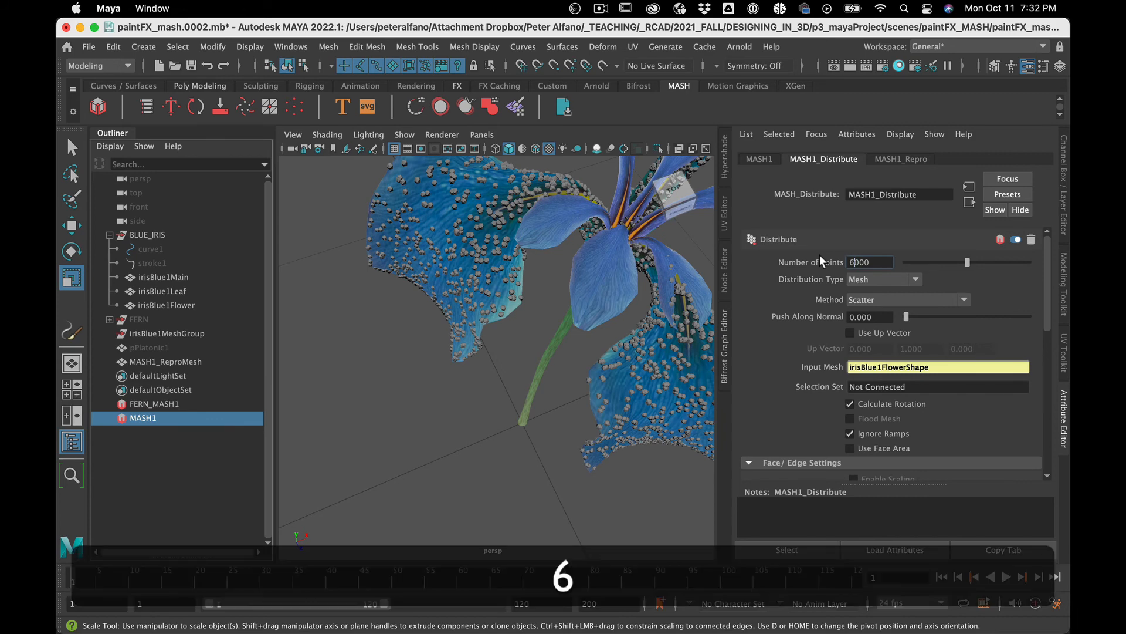
pyautogui.press('Return')
# Step: Compare the petal coverage with Use Face Area on and off in the MASH1 distribution, and leave the option enabled
pyautogui.scroll(-4, 893, 394)
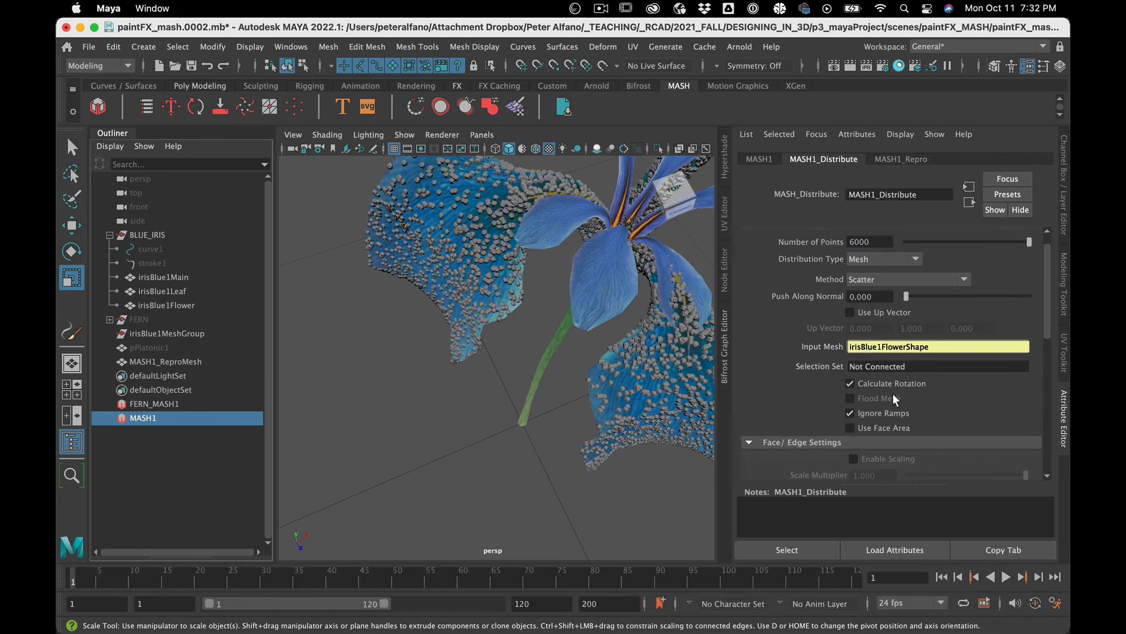
pyautogui.click(893, 373)
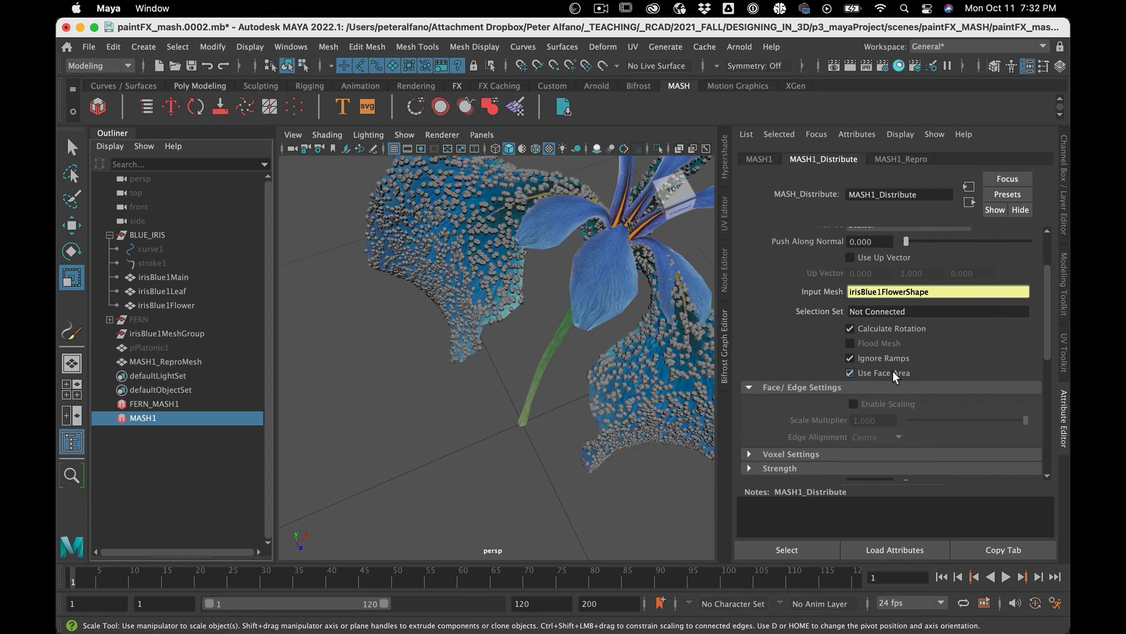
pyautogui.click(893, 372)
pyautogui.click(893, 372)
pyautogui.keyDown('alt'); pyautogui.moveTo(500, 404); pyautogui.dragTo(454, 404); pyautogui.keyUp('alt')
pyautogui.click(863, 367)
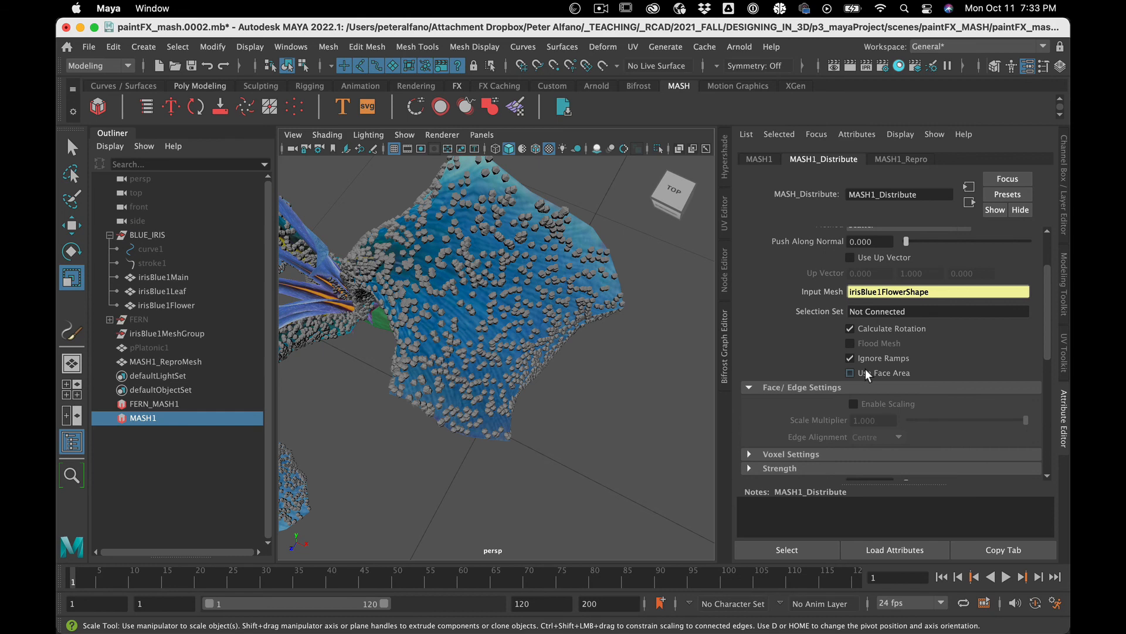
pyautogui.click(862, 372)
pyautogui.keyDown('alt'); pyautogui.moveTo(545, 419); pyautogui.dragTo(592, 403); pyautogui.keyUp('alt')
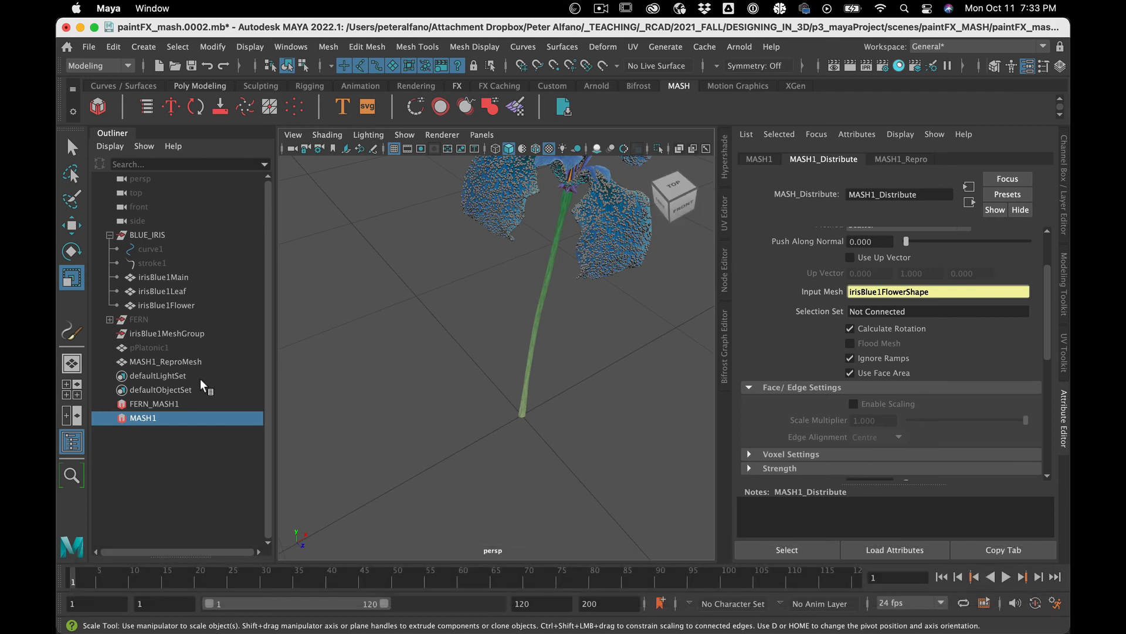